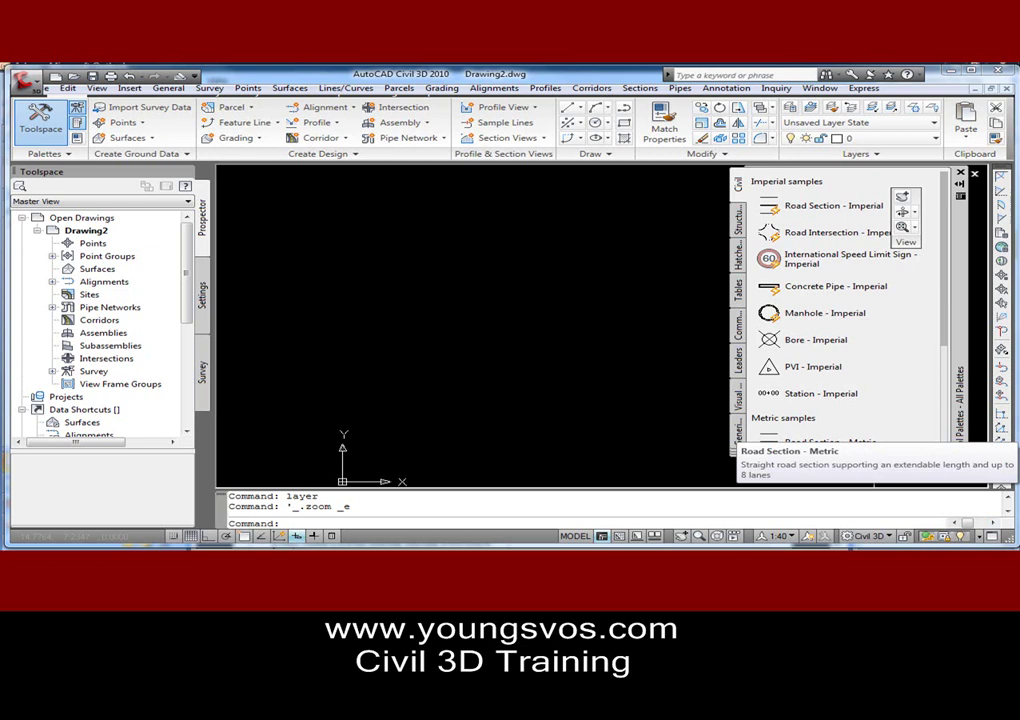
Create a new tool palette named Custom.
right_click(879, 344)
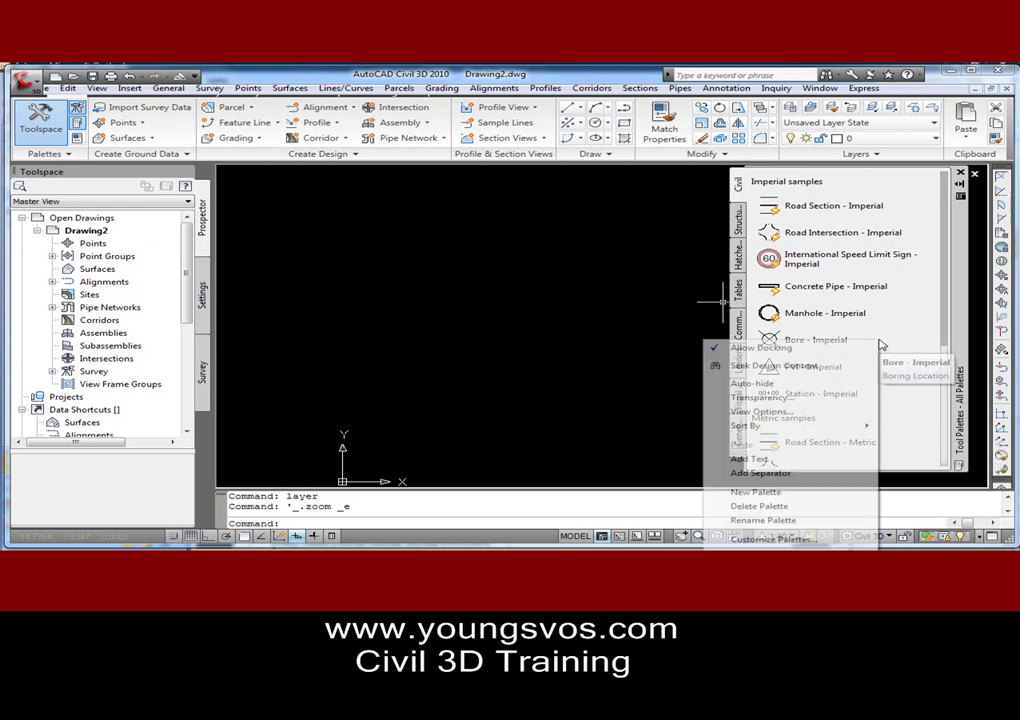
left_click(764, 493)
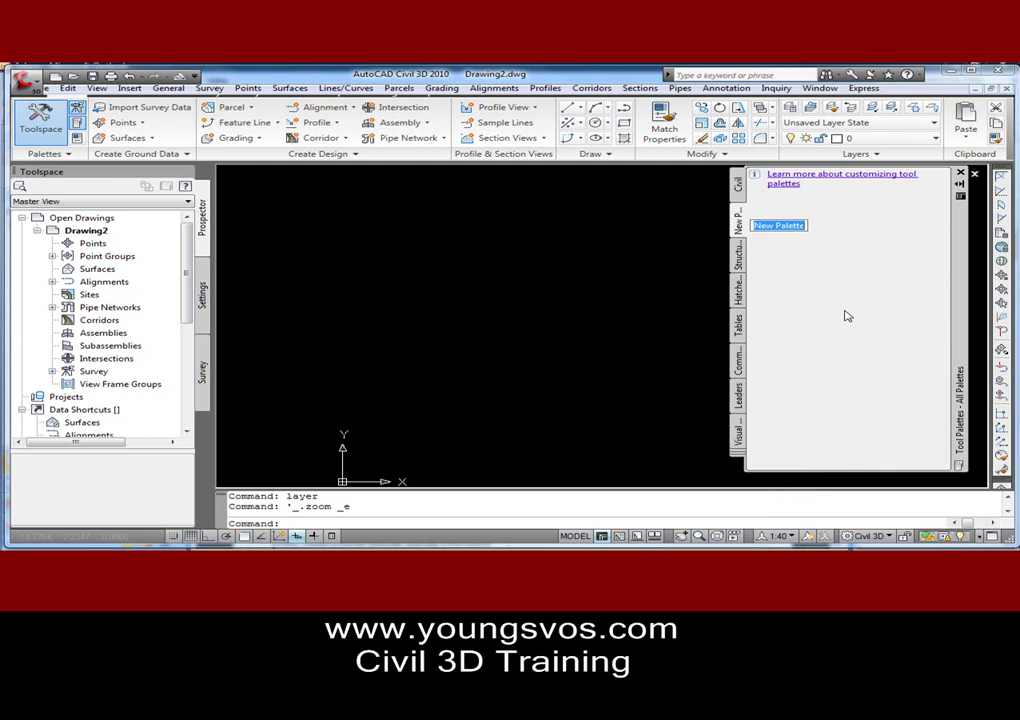
type("Custom")
key("Return")
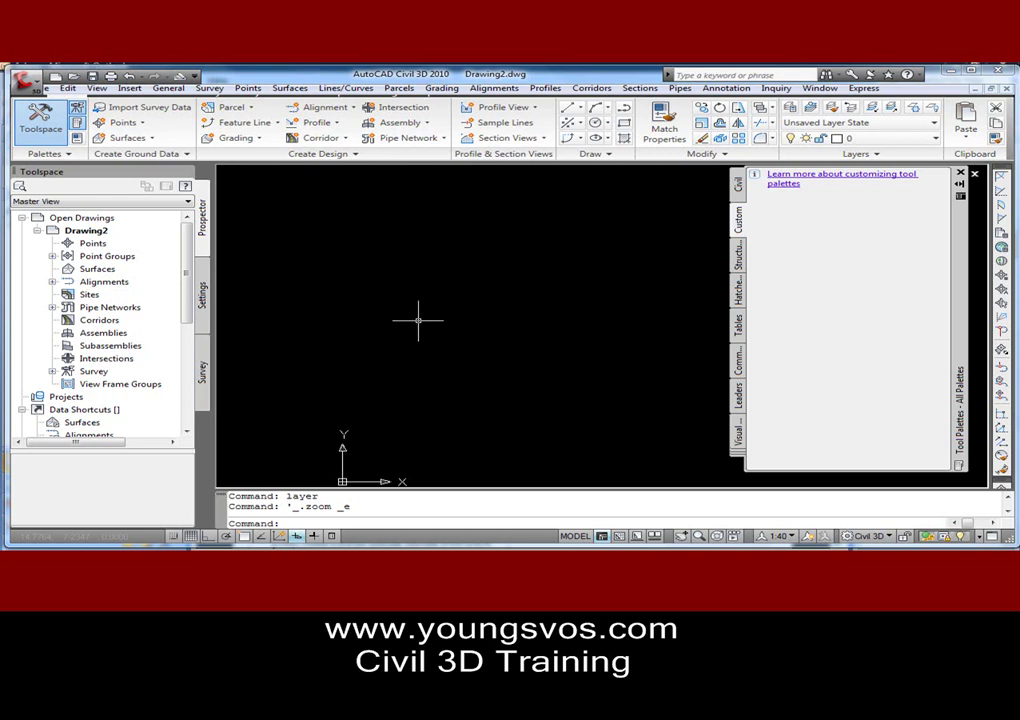
Draw a single diagonal line rising to the right in the empty drawing area, and leave the Line command.
key("Return")
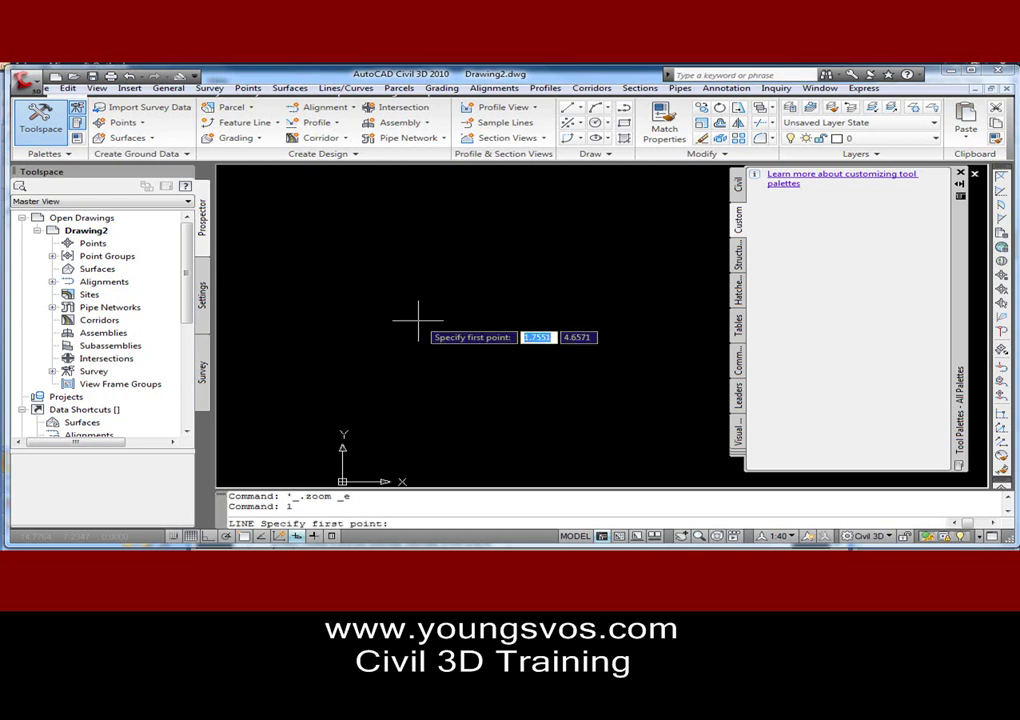
left_click(299, 376)
key("Return")
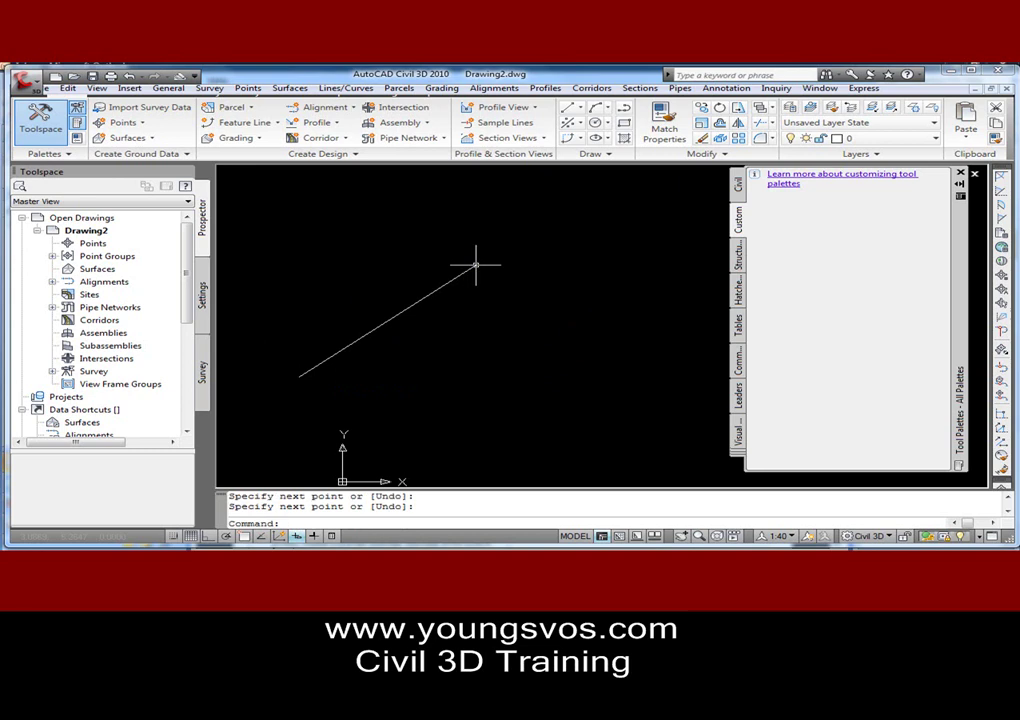
key("Return")
left_click(476, 266)
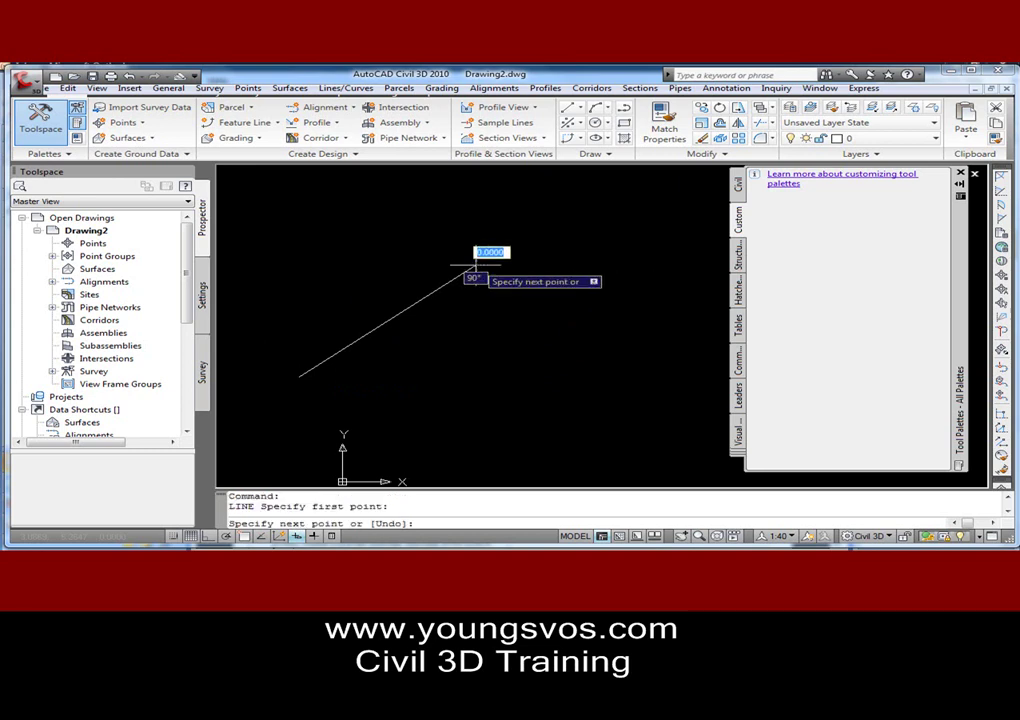
key("Escape")
Add the diagonal line to the Custom palette as a tool and erase the line from the drawing.
left_click(412, 304)
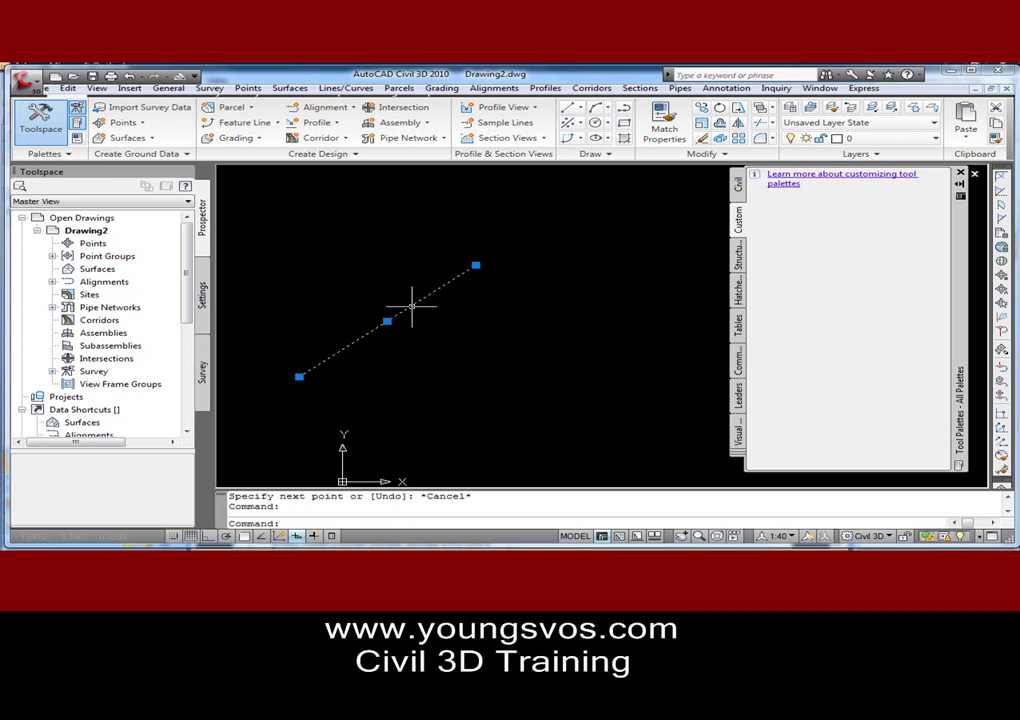
left_click(822, 281)
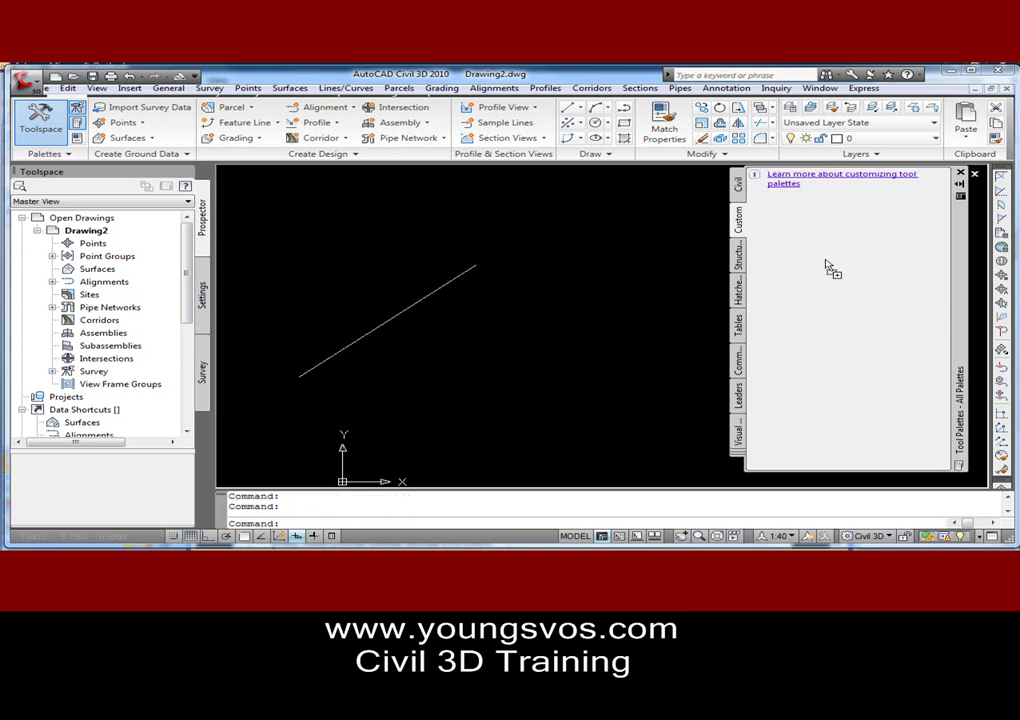
left_click_drag(828, 267, 828, 267)
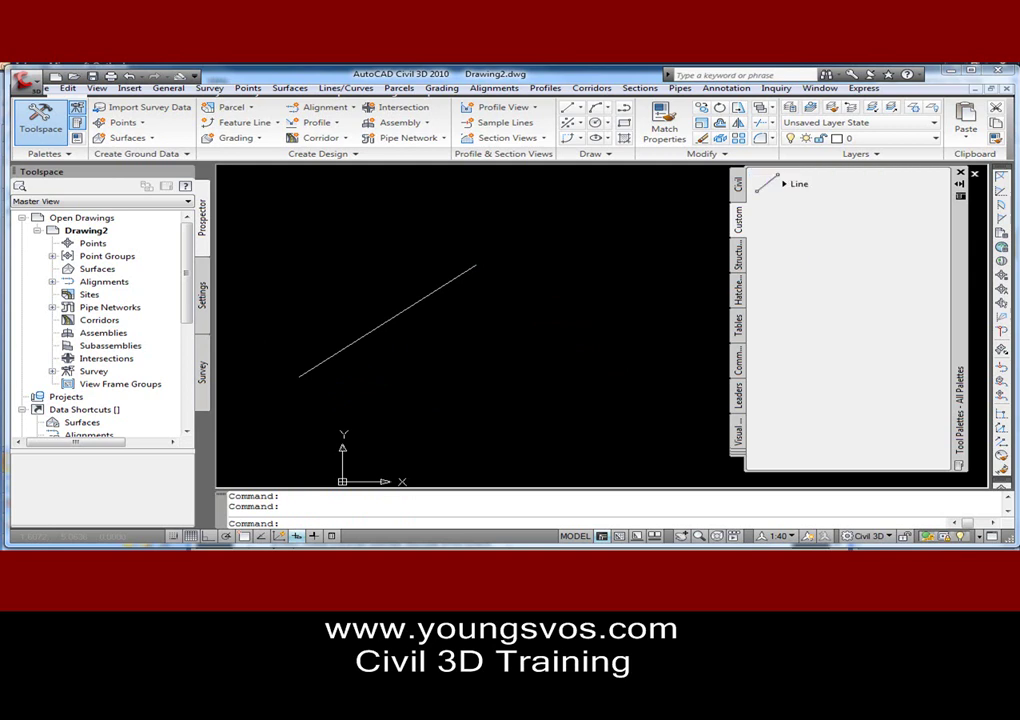
left_click(417, 303)
key("Delete")
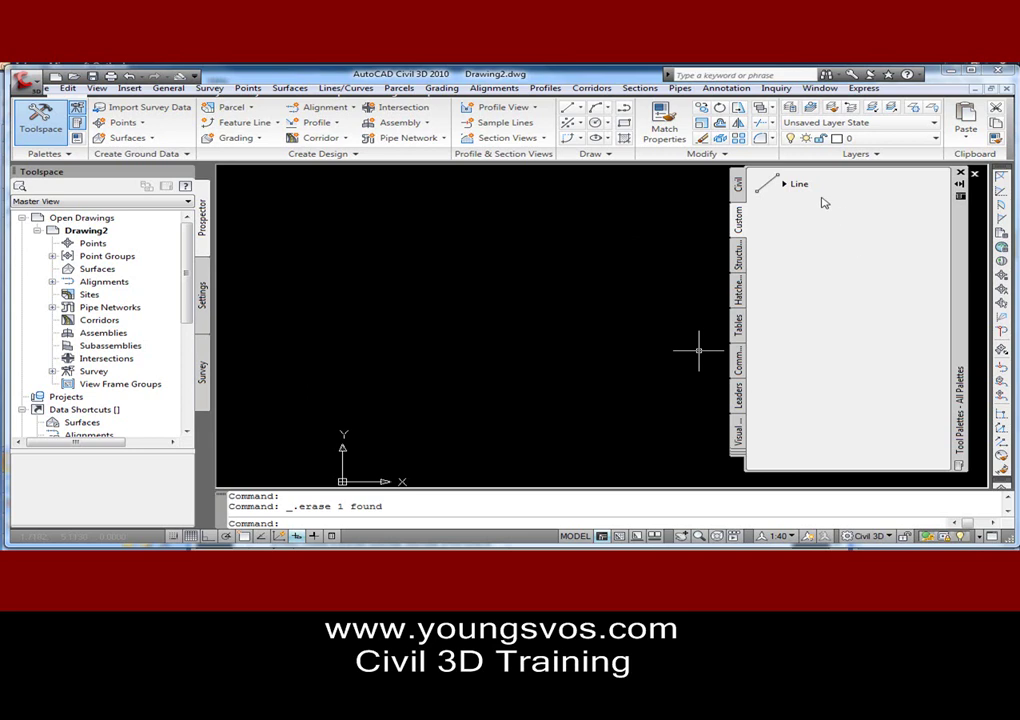
Draw two connected line segments with the Custom palette's Line tool and erase both of them.
left_click(768, 188)
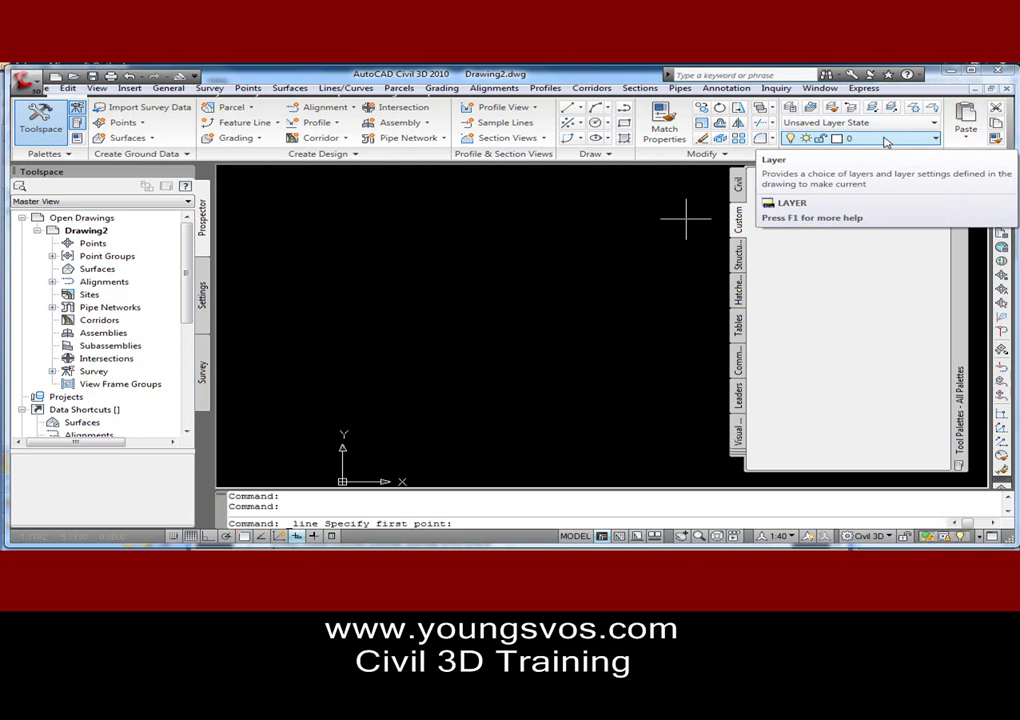
left_click(350, 364)
left_click(517, 269)
left_click(567, 347)
key("Return")
left_click(549, 232)
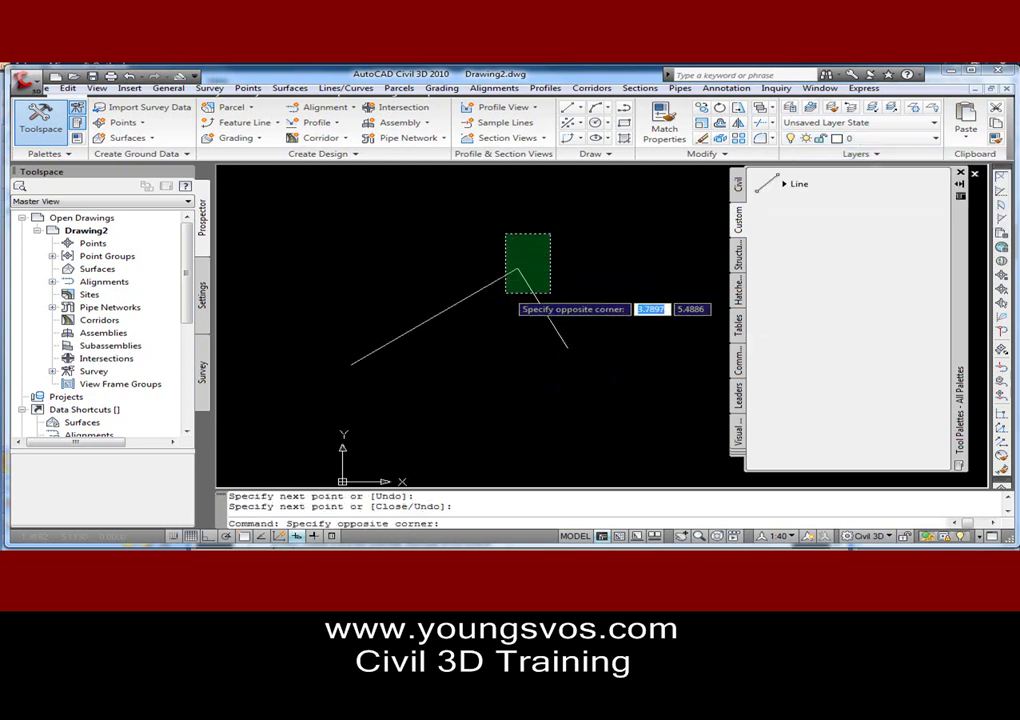
left_click(490, 288)
key("Delete")
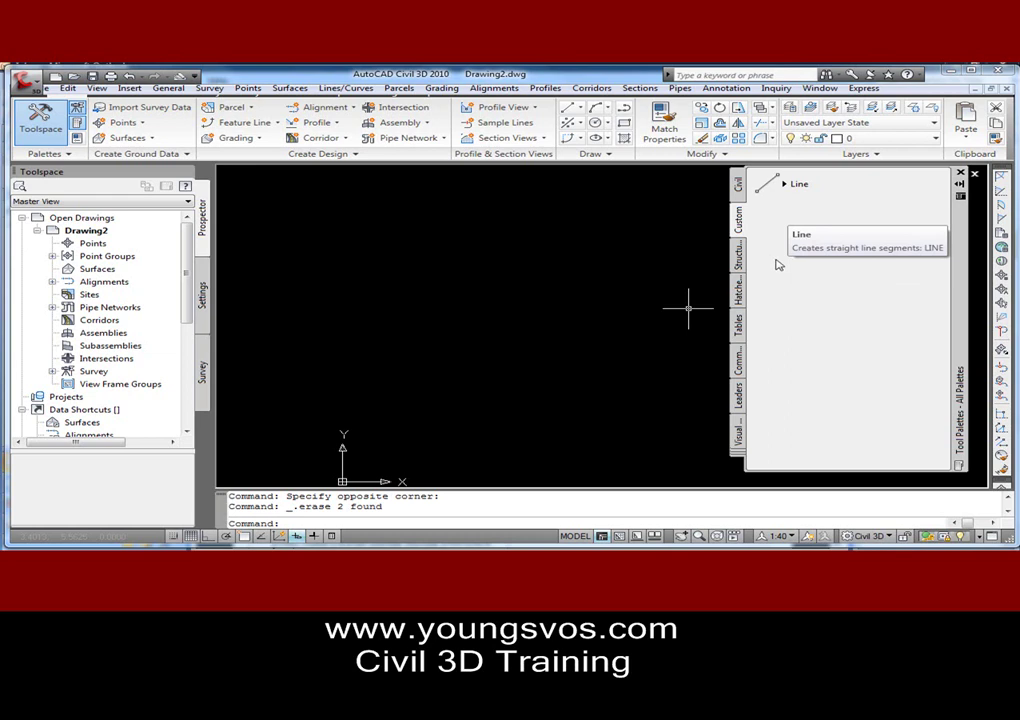
Copy the Line tool and paste it twice into the Custom palette.
right_click(771, 183)
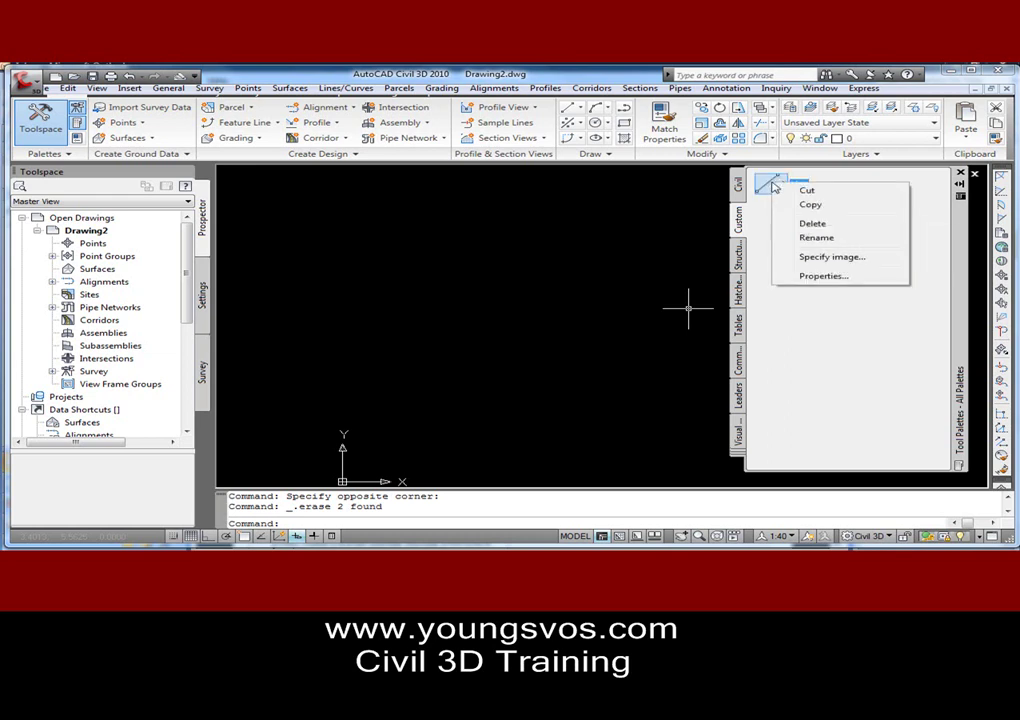
left_click(824, 206)
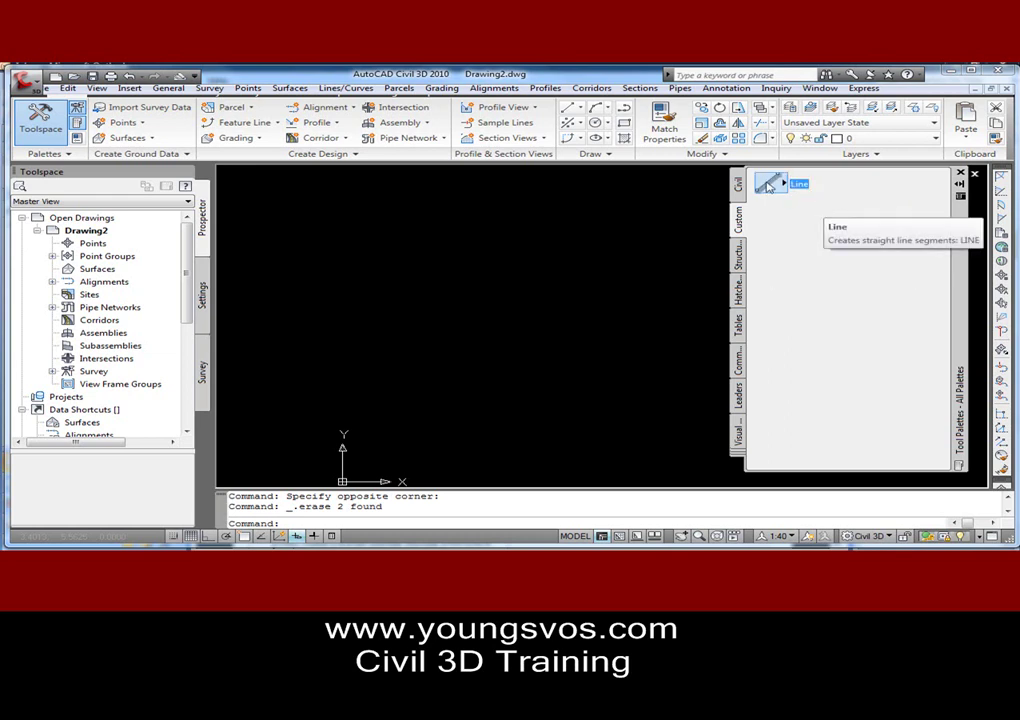
right_click(773, 224)
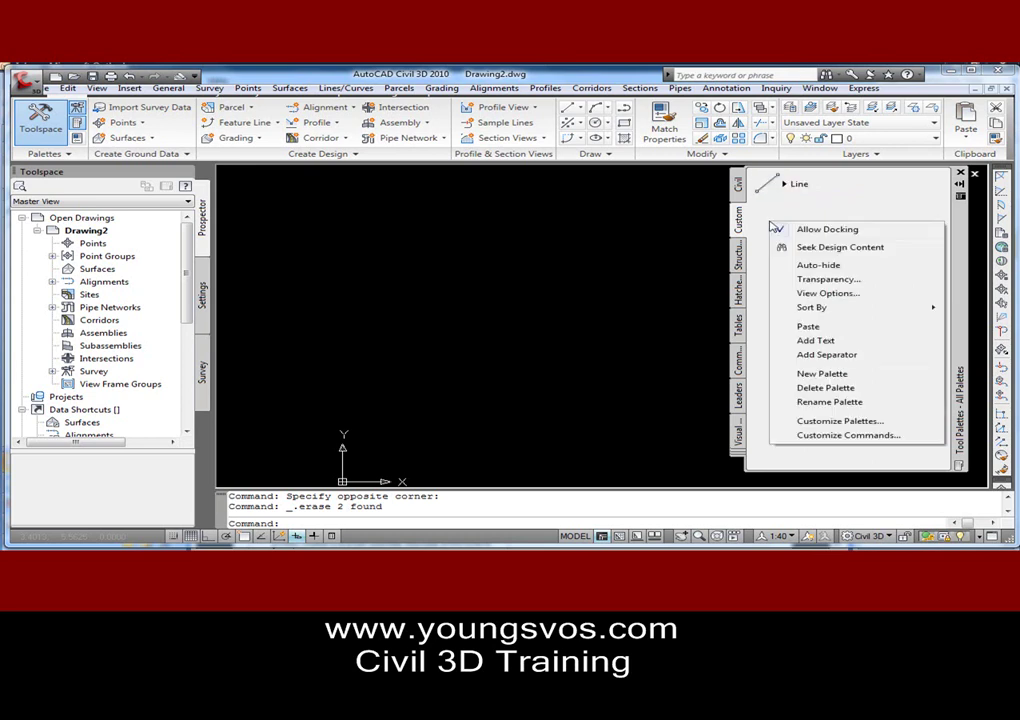
left_click(807, 326)
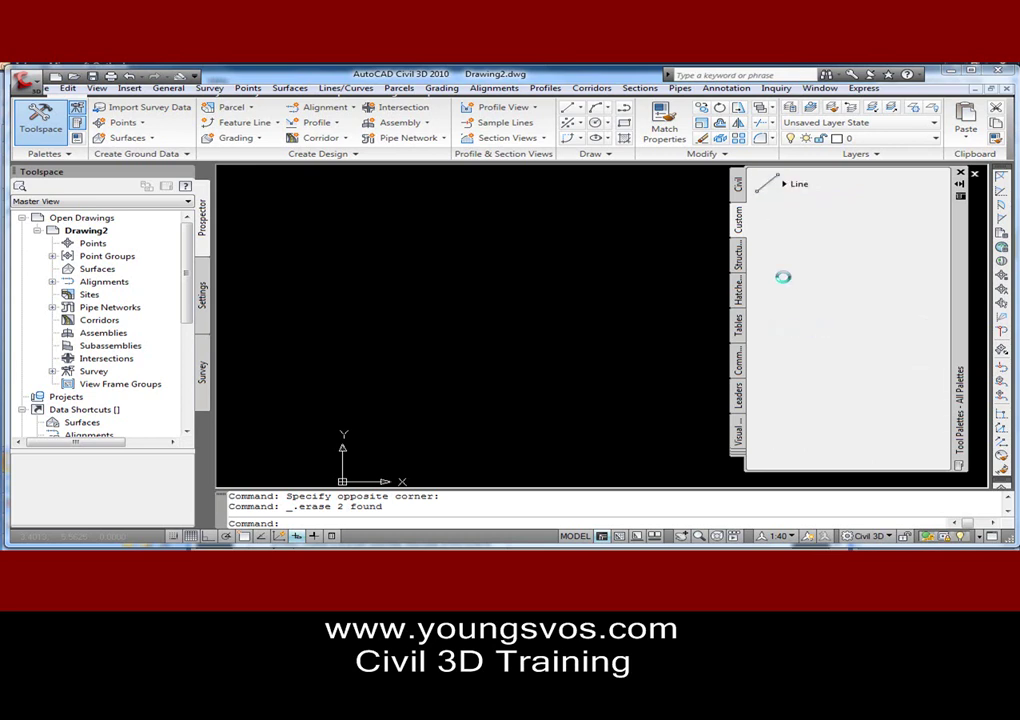
right_click(778, 258)
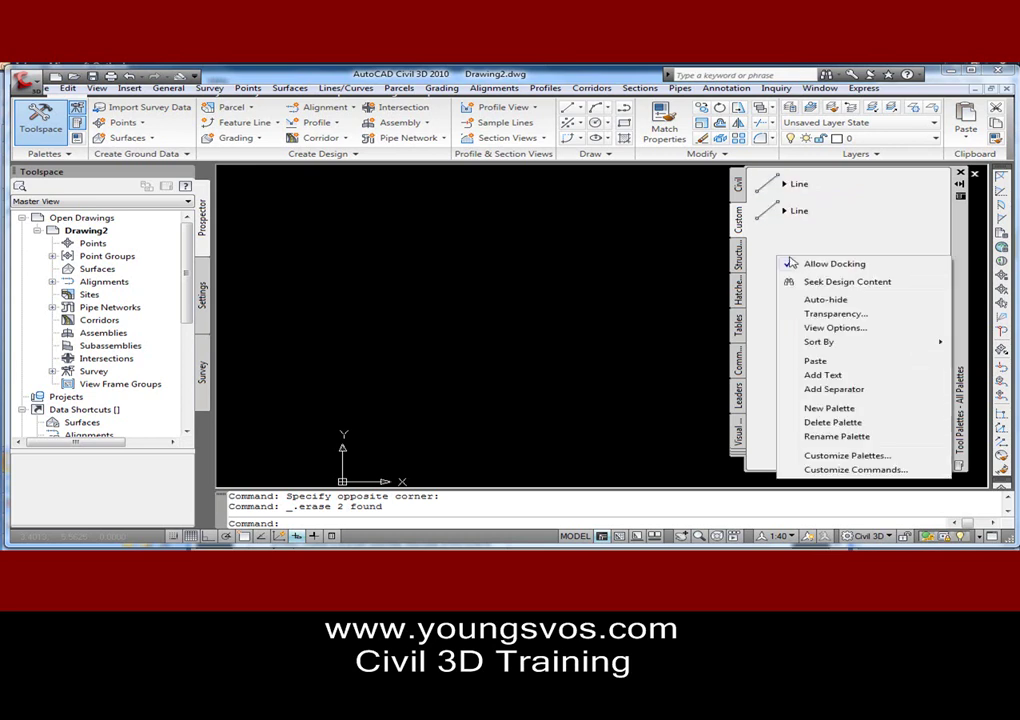
left_click(800, 357)
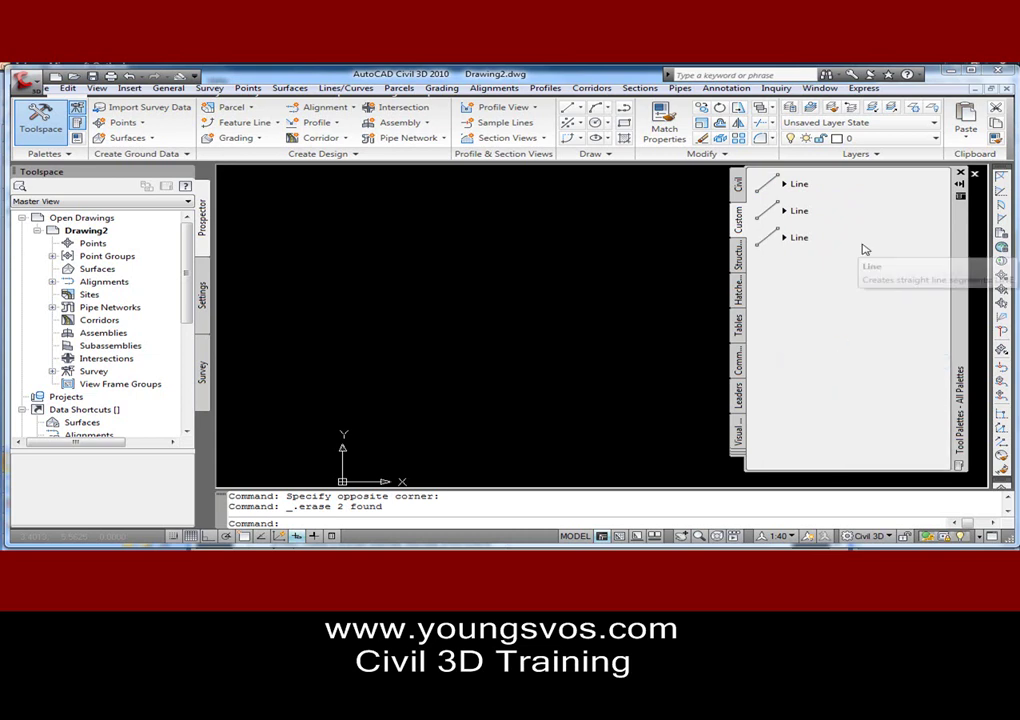
Rename the first Line tool in the Custom palette as Centerline.
right_click(768, 187)
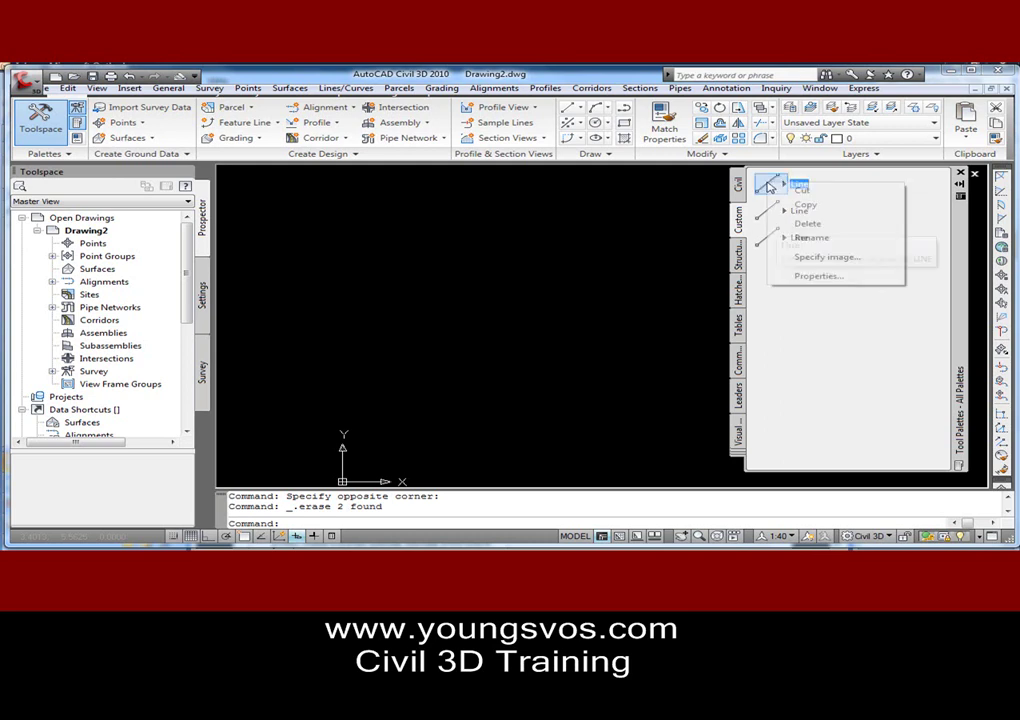
left_click(811, 238)
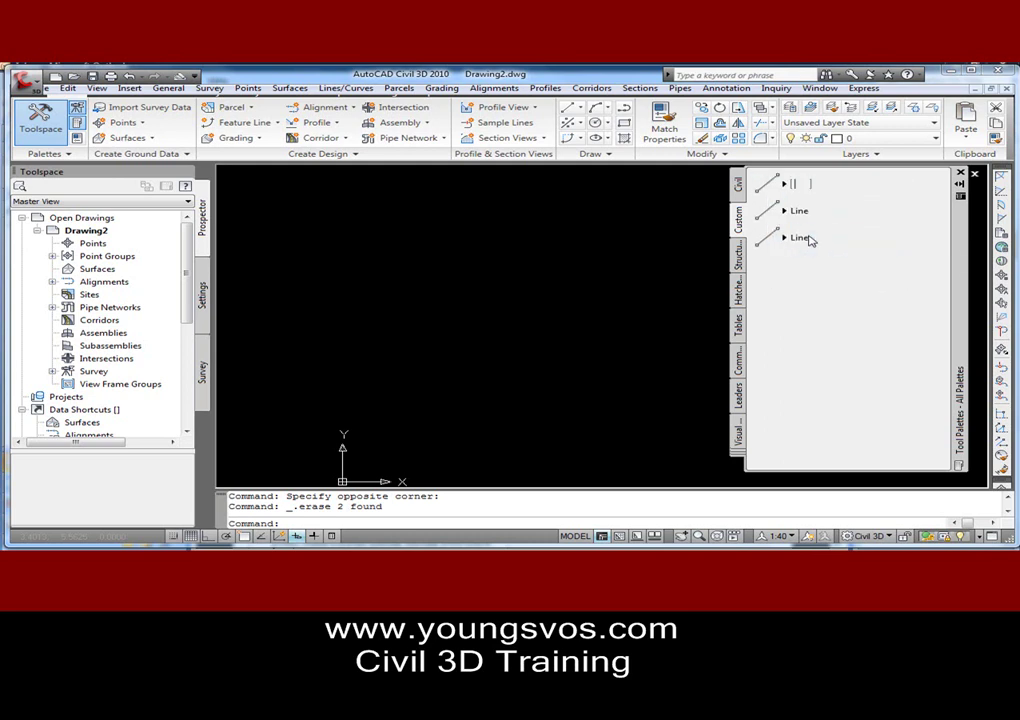
type("Centerline")
key("Return")
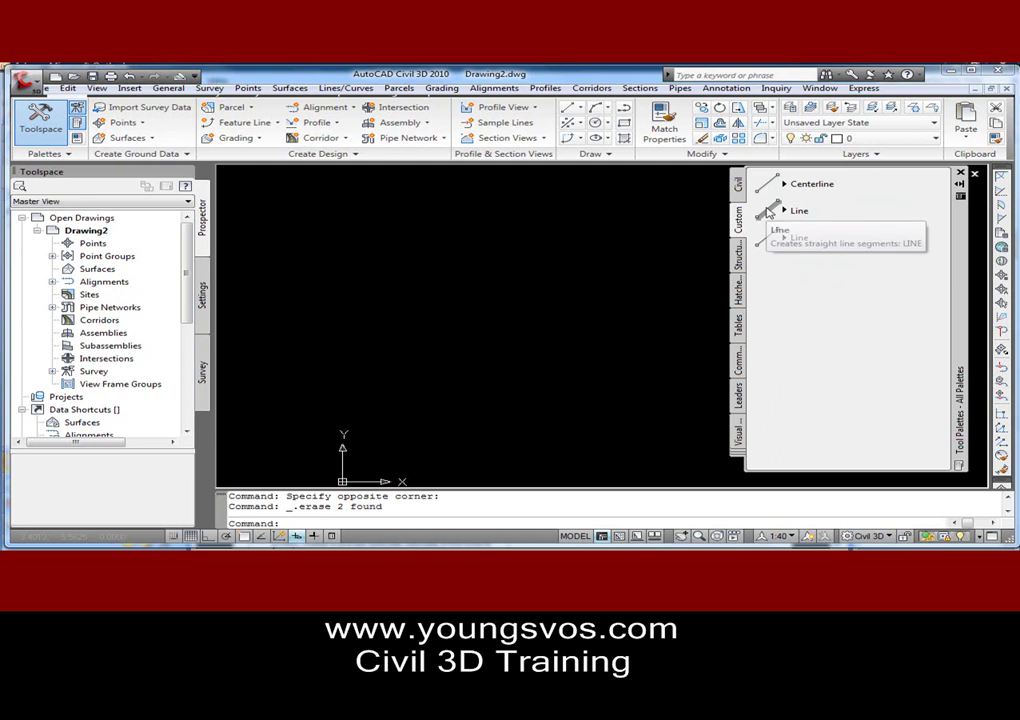
Rename the second Line tool in the Custom palette as Easement.
right_click(798, 212)
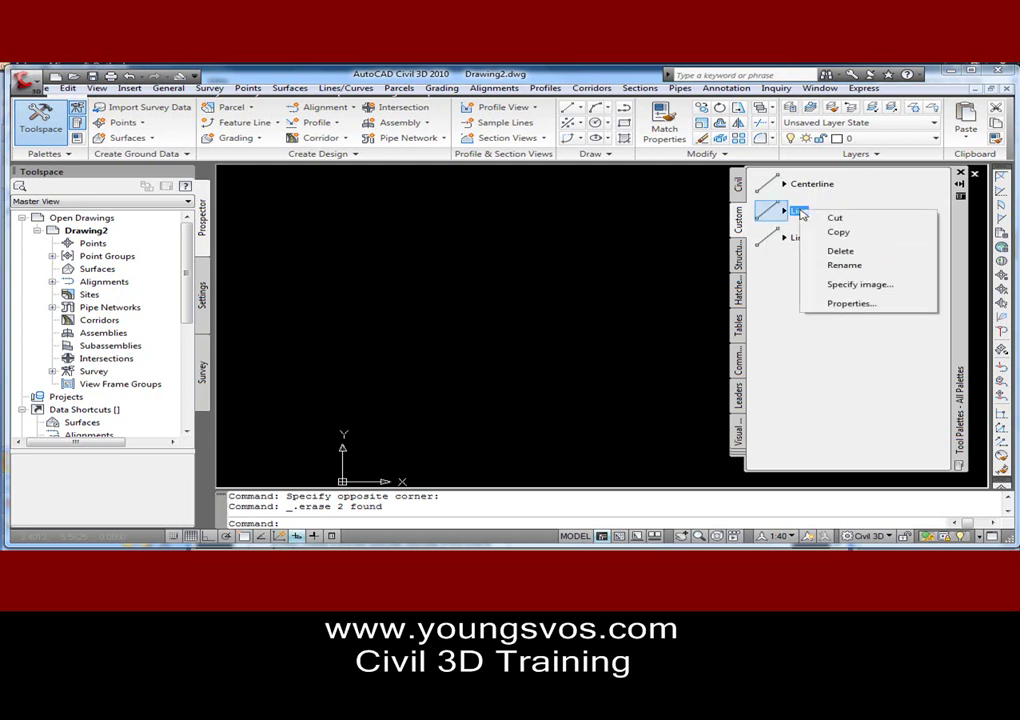
left_click(840, 265)
type("Easement")
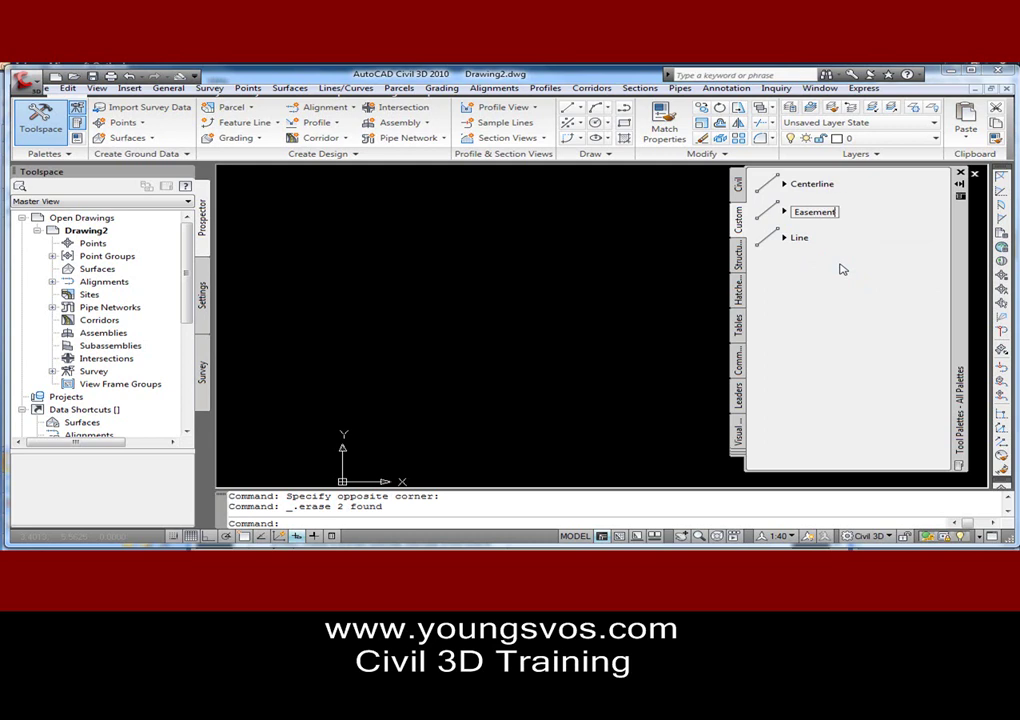
key("Return")
Rename the third Line tool in the Custom palette as Boundary Line.
right_click(785, 237)
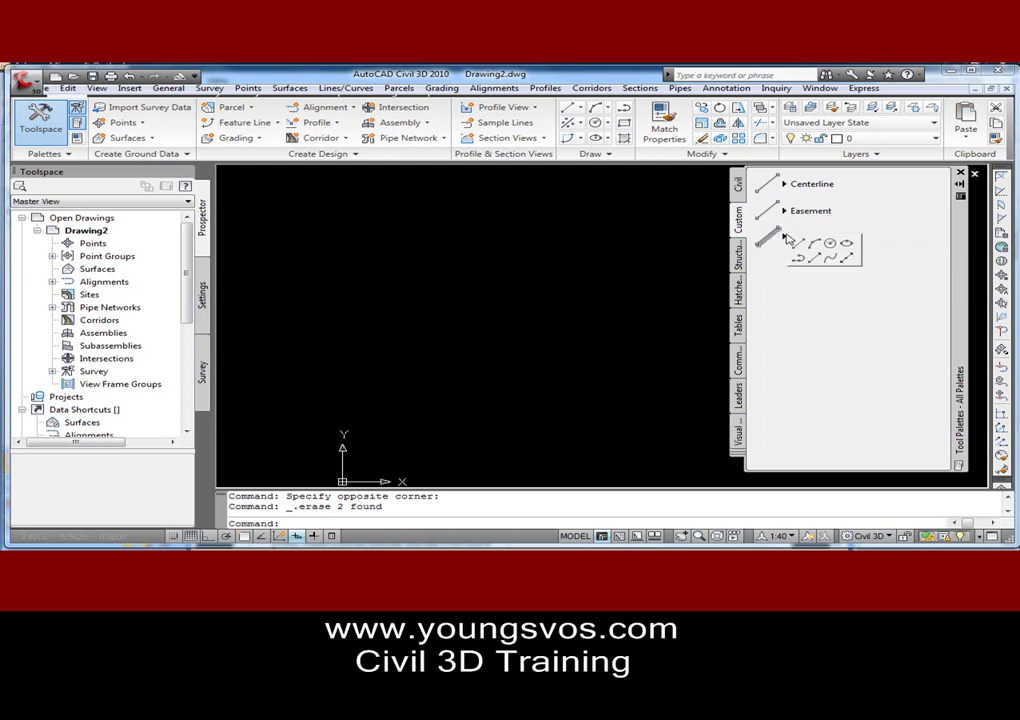
left_click(833, 290)
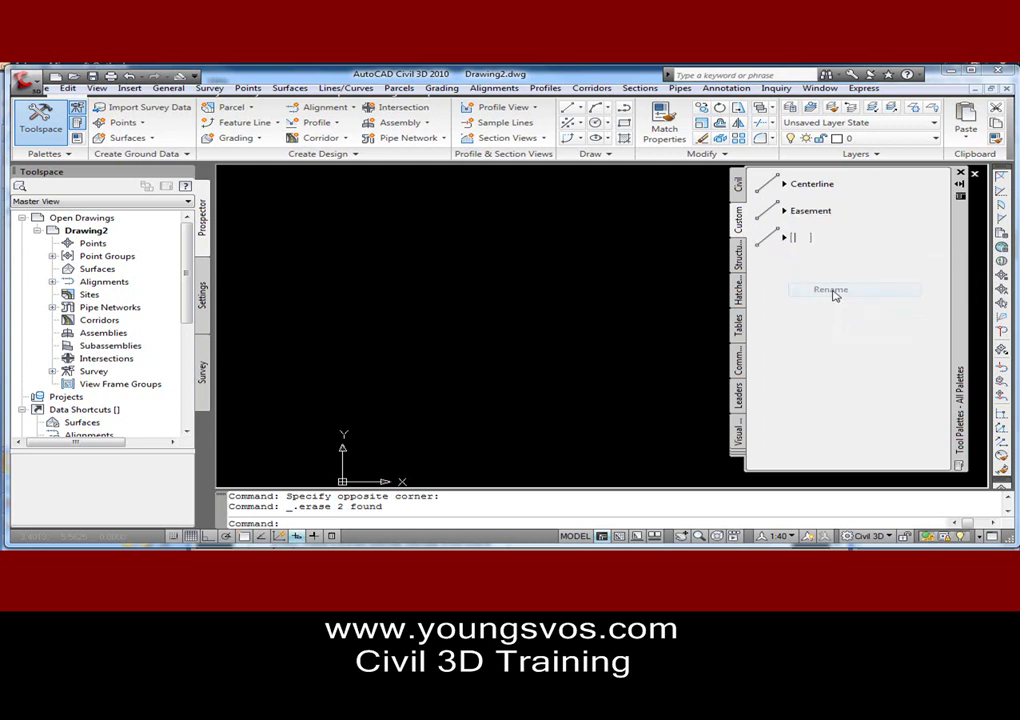
type("Boundary Line")
key("Return")
Open the properties of the Centerline tool and assign it to the layer C-ROAD-CNTR.
right_click(765, 184)
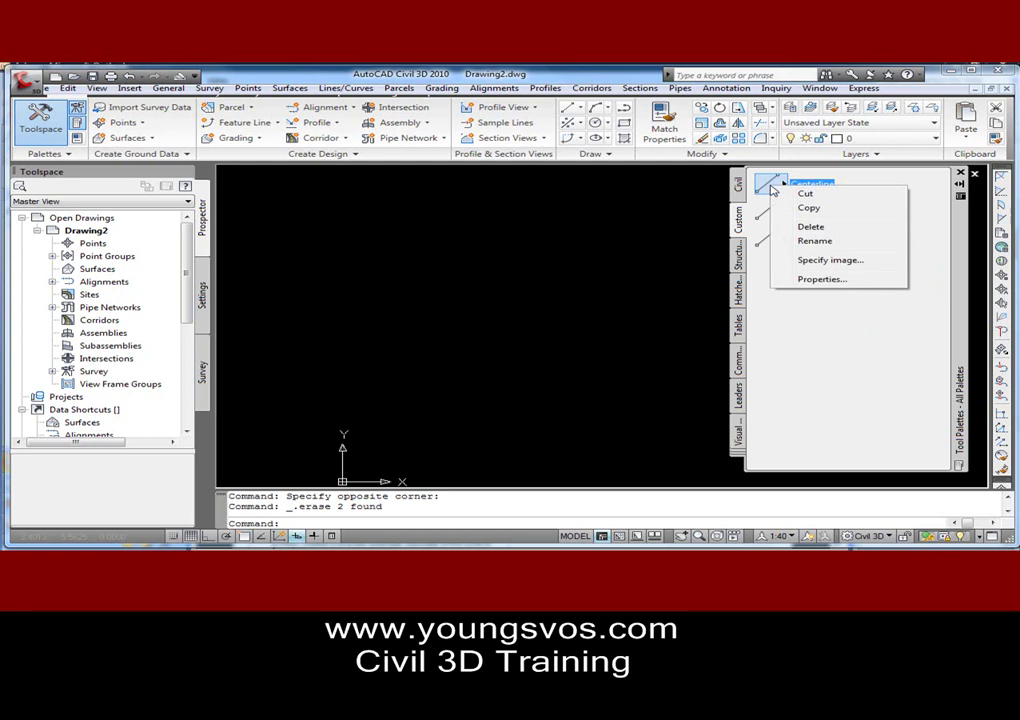
left_click(813, 280)
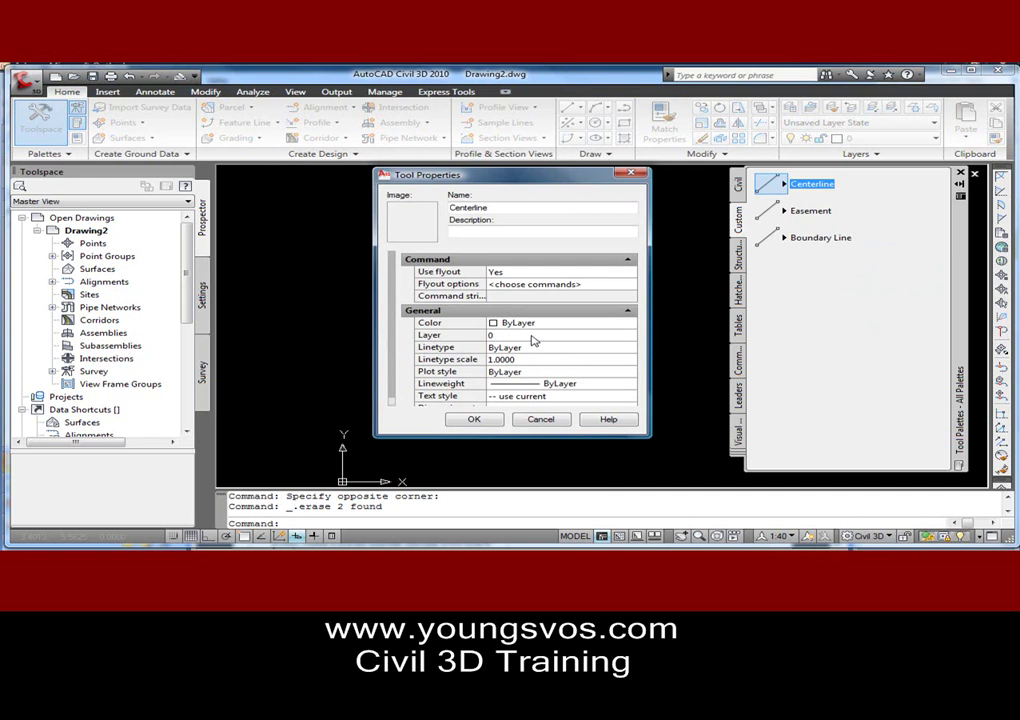
left_click(532, 337)
left_click(629, 338)
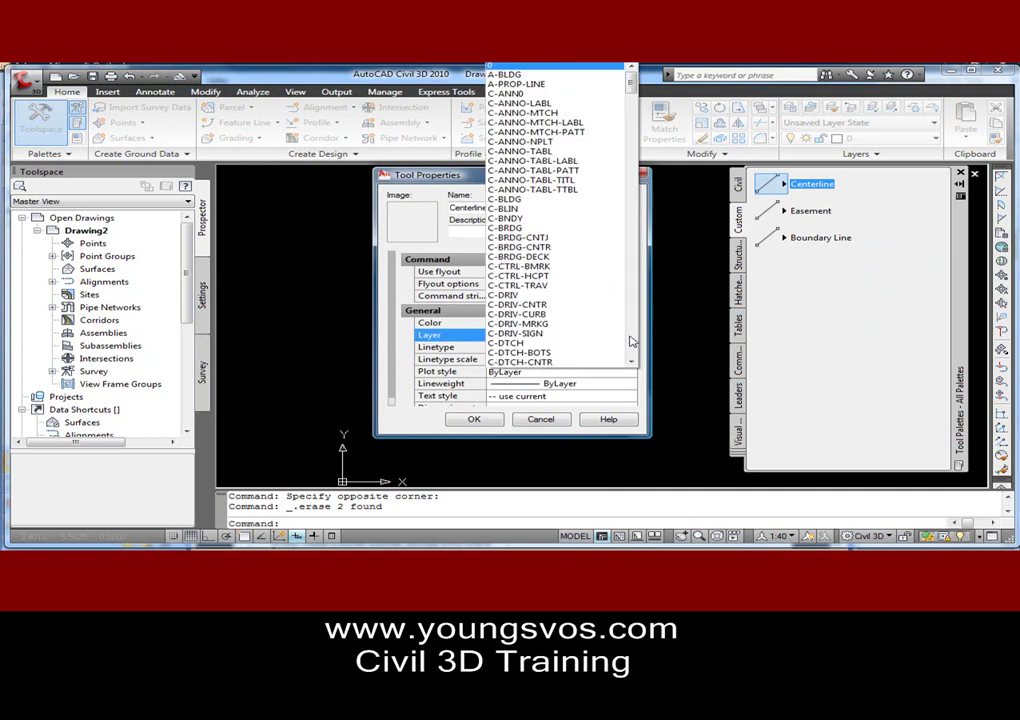
scroll(587, 293, "down", 8)
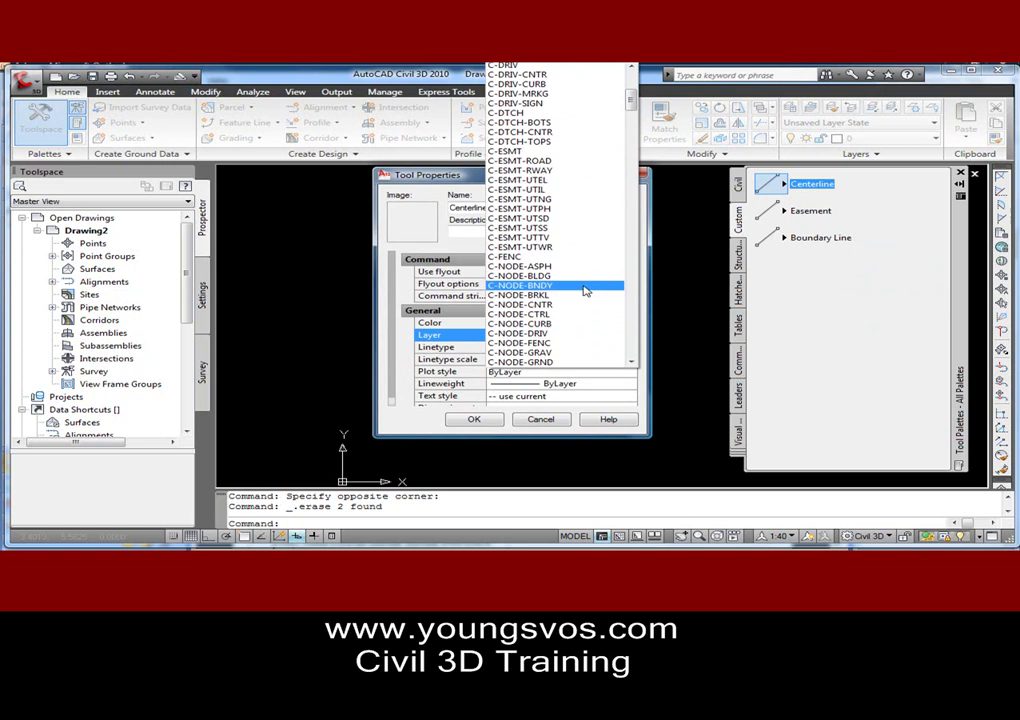
scroll(586, 290, "down", 9)
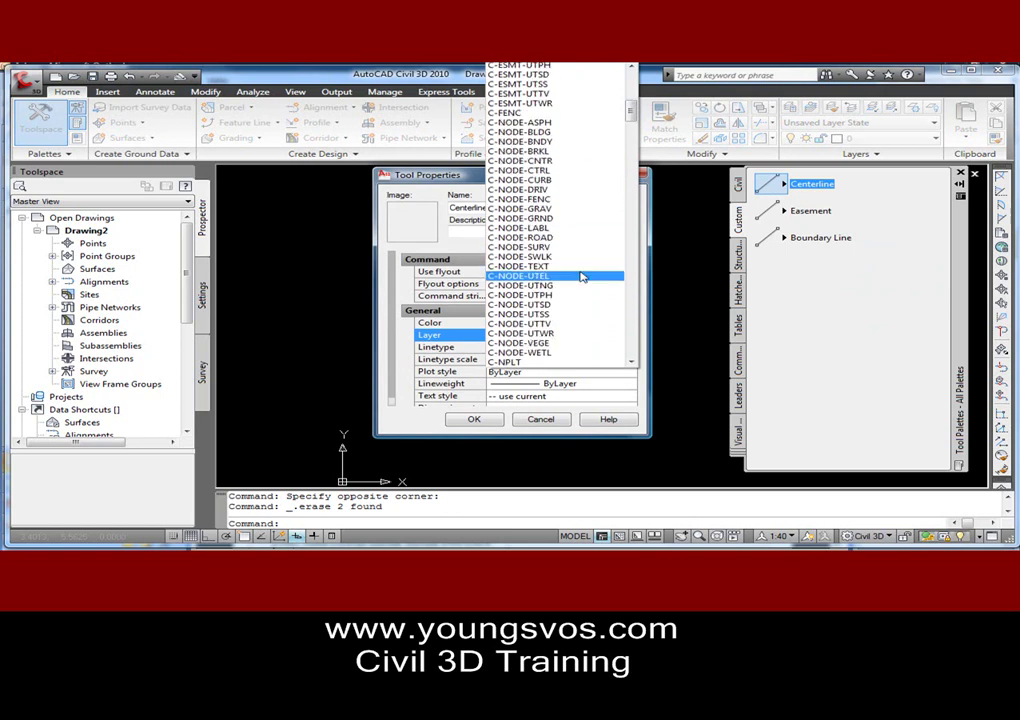
scroll(580, 275, "down", 6)
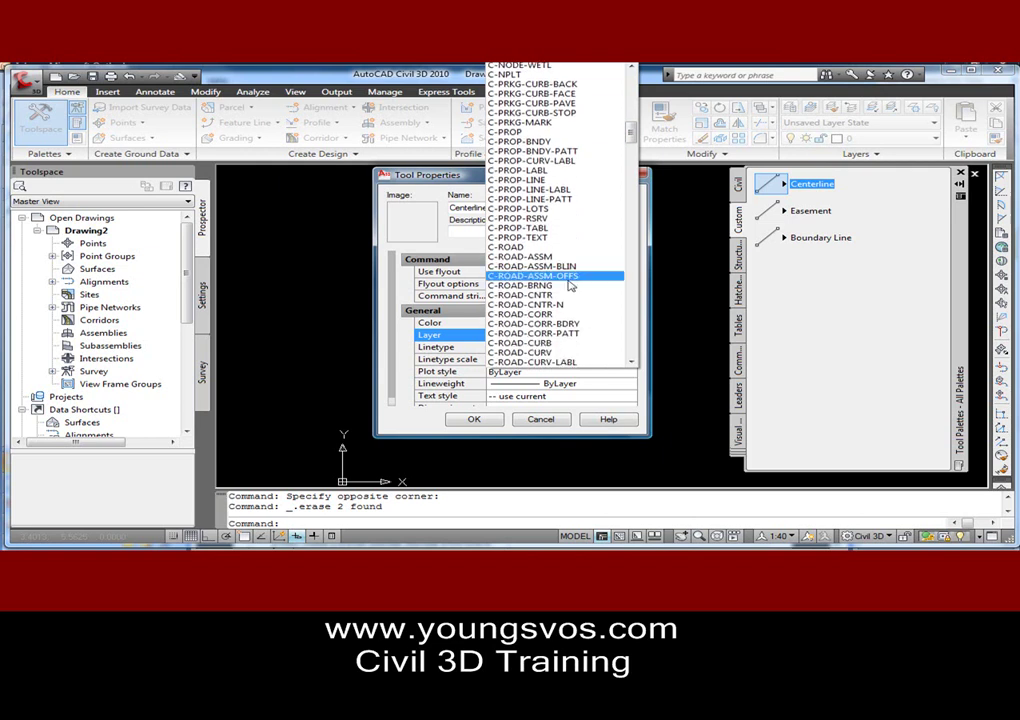
left_click(545, 297)
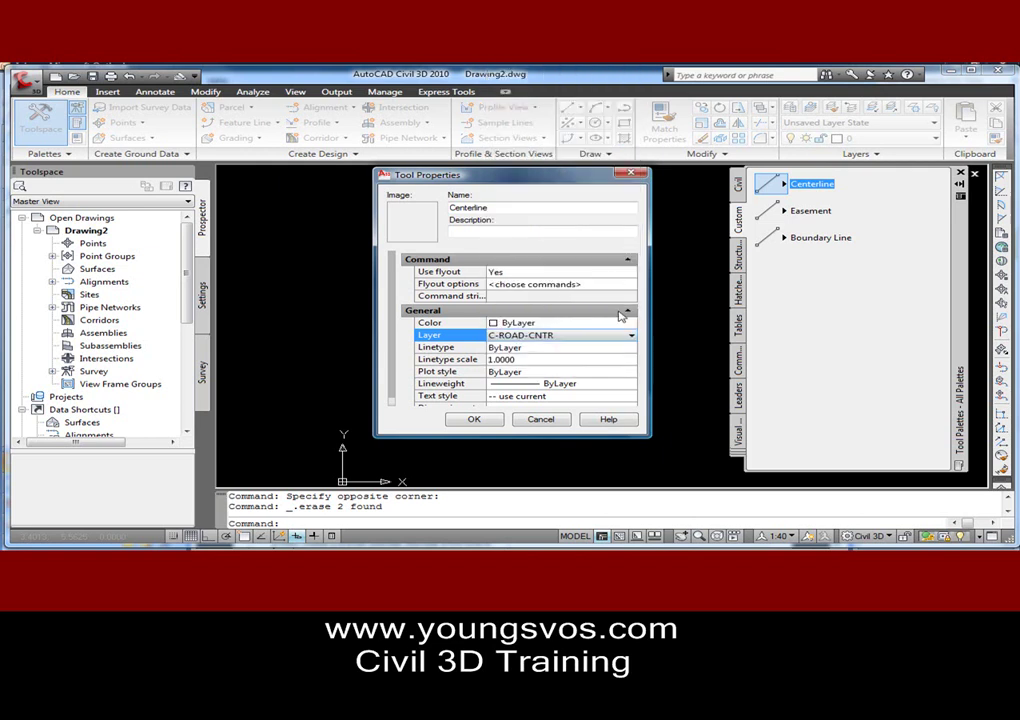
Set the Centerline tool's linetype to CENTER.
left_click(547, 348)
left_click(547, 348)
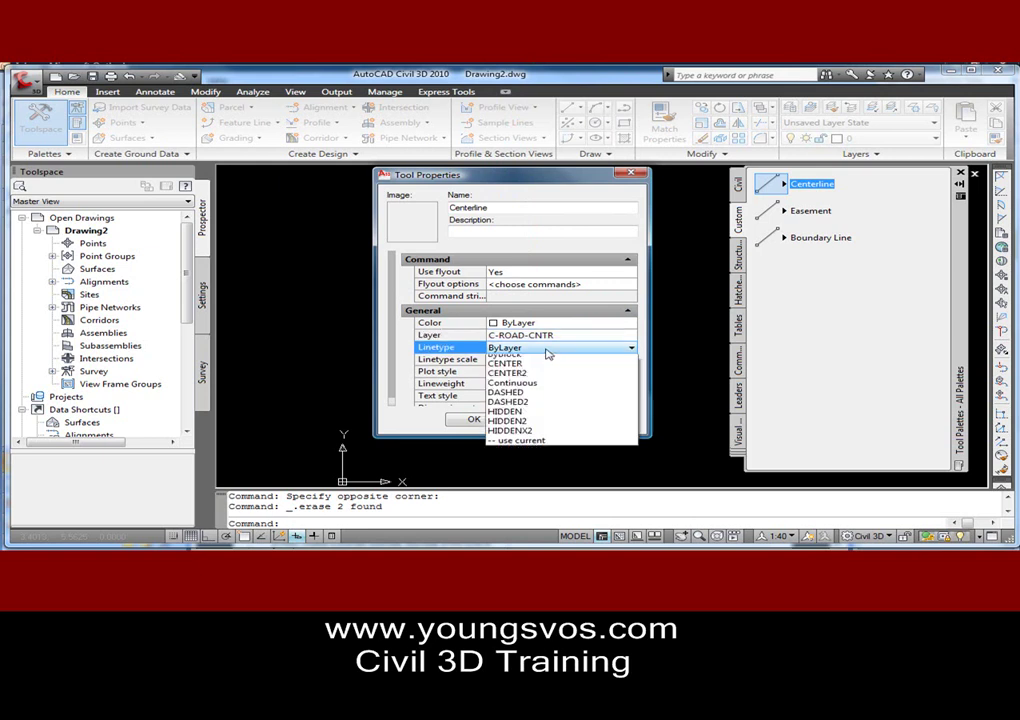
left_click(540, 379)
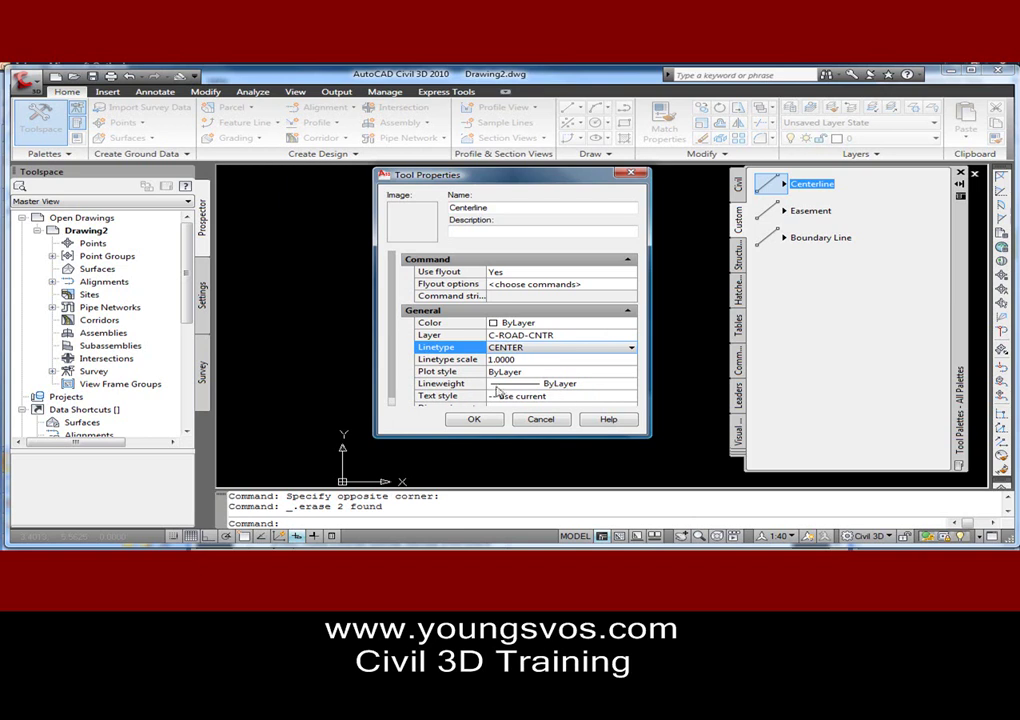
Apply the Centerline tool's properties and assign the Easement tool to the layer C-ESMT.
left_click(473, 420)
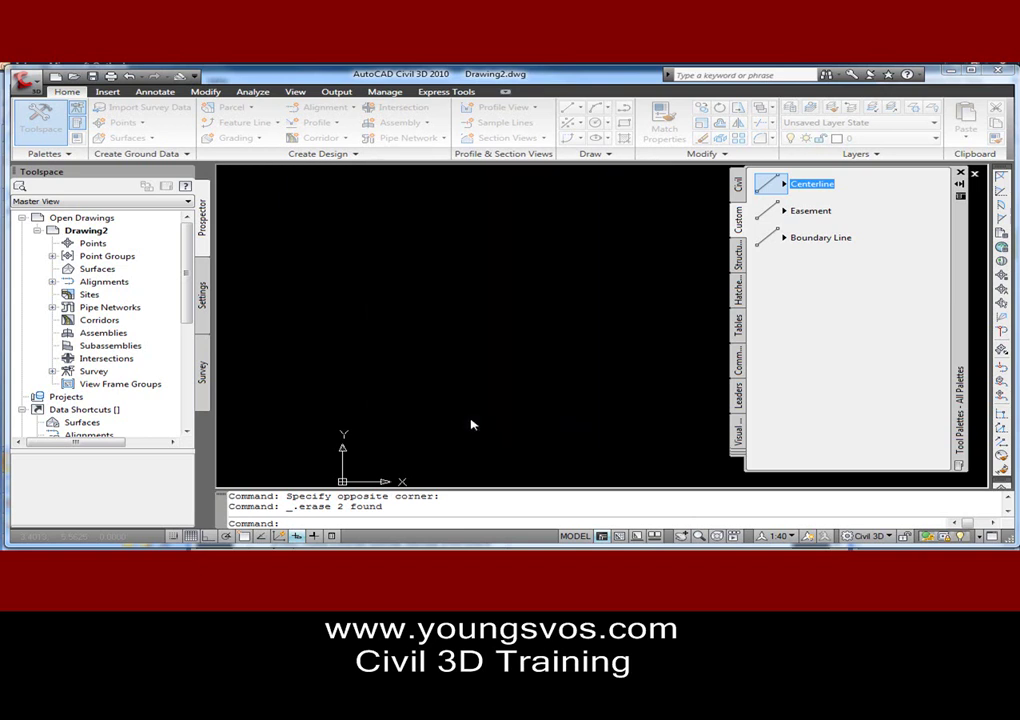
right_click(768, 212)
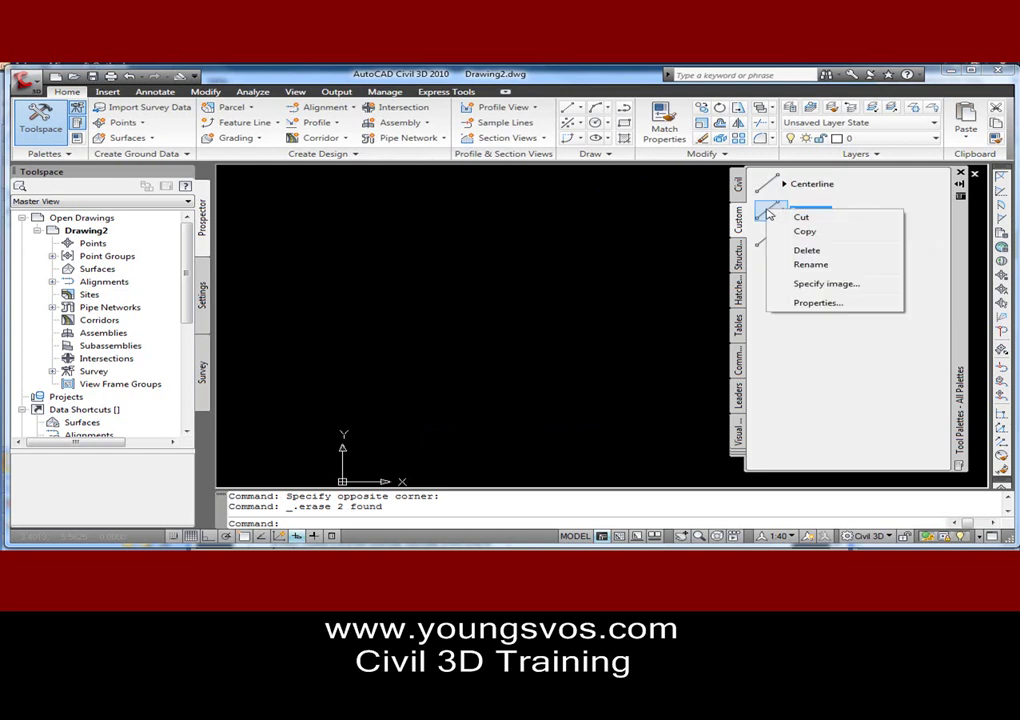
left_click(810, 302)
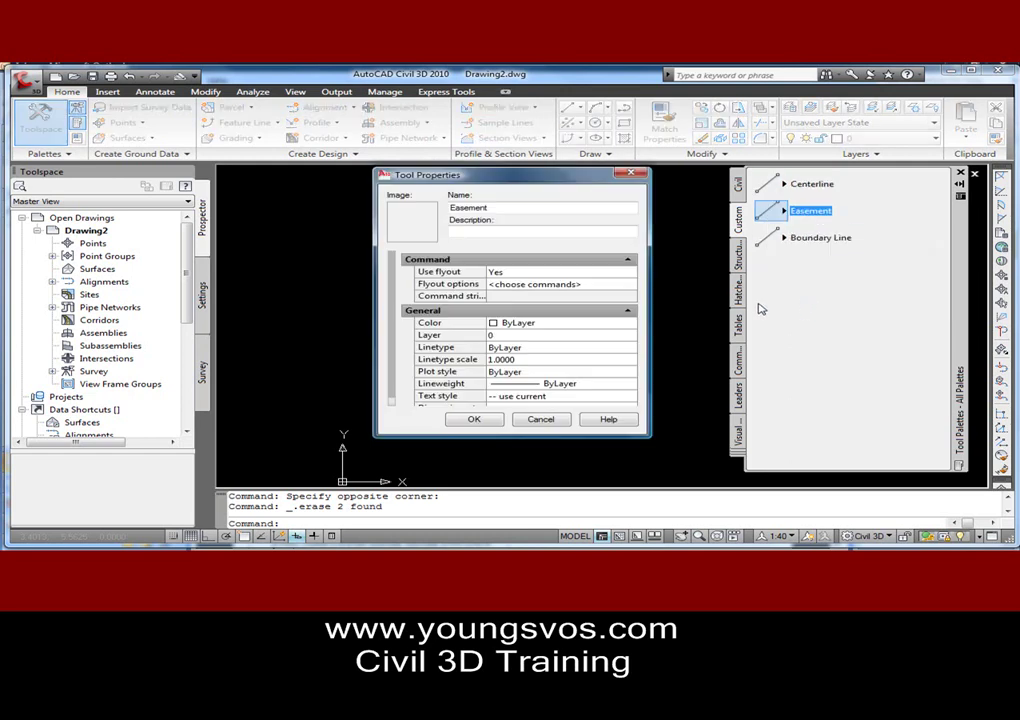
left_click(558, 335)
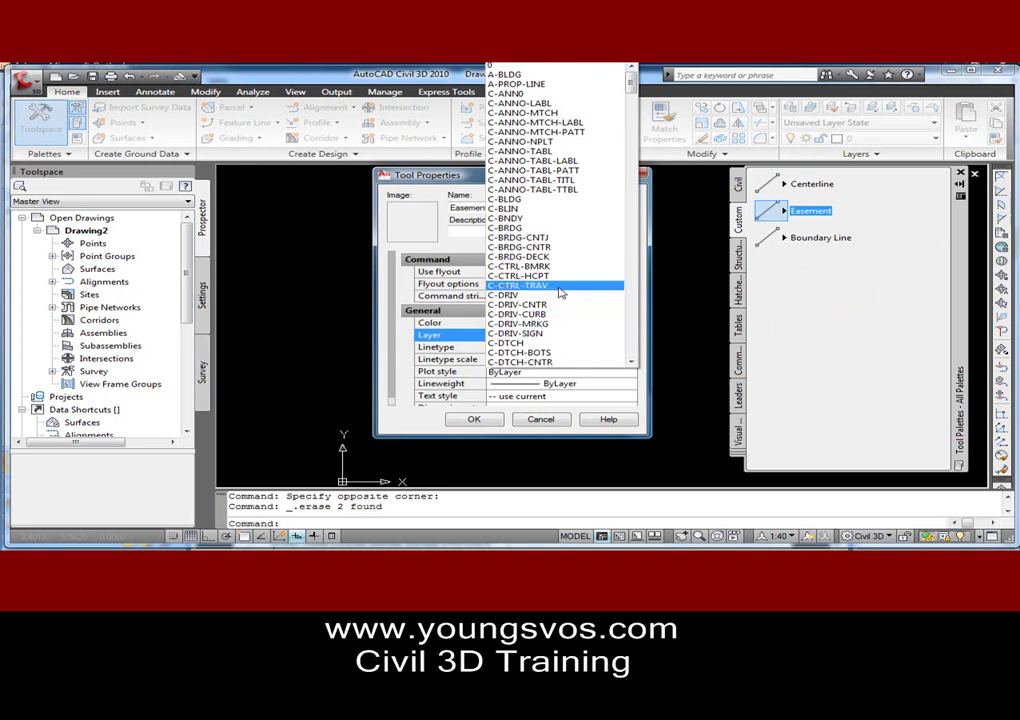
scroll(560, 292, "down", 5)
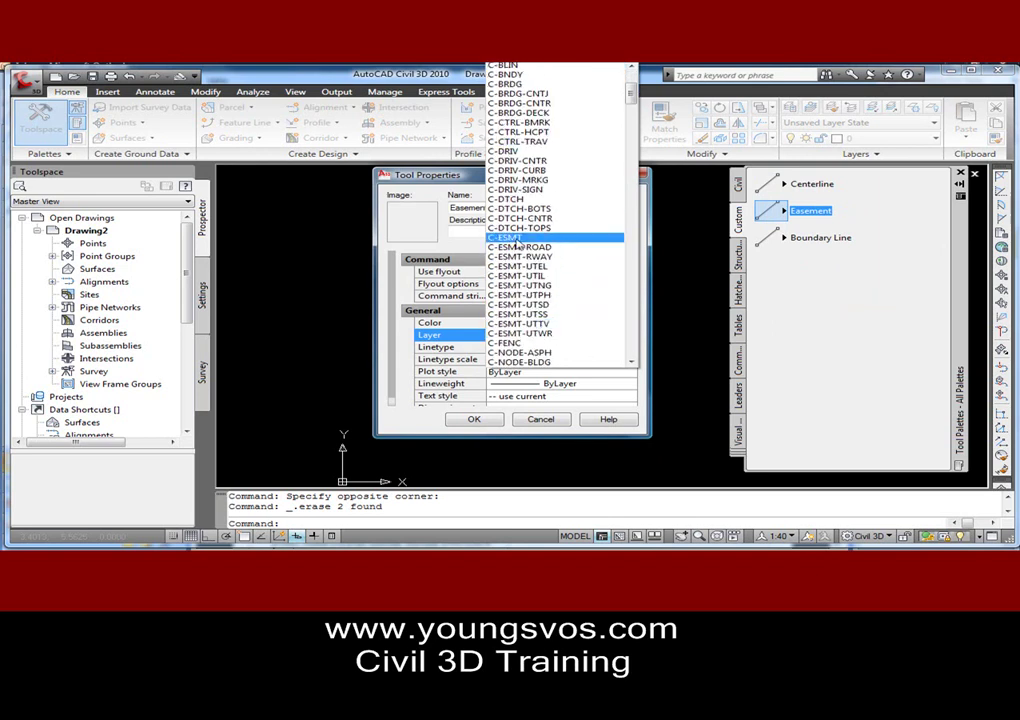
left_click(517, 239)
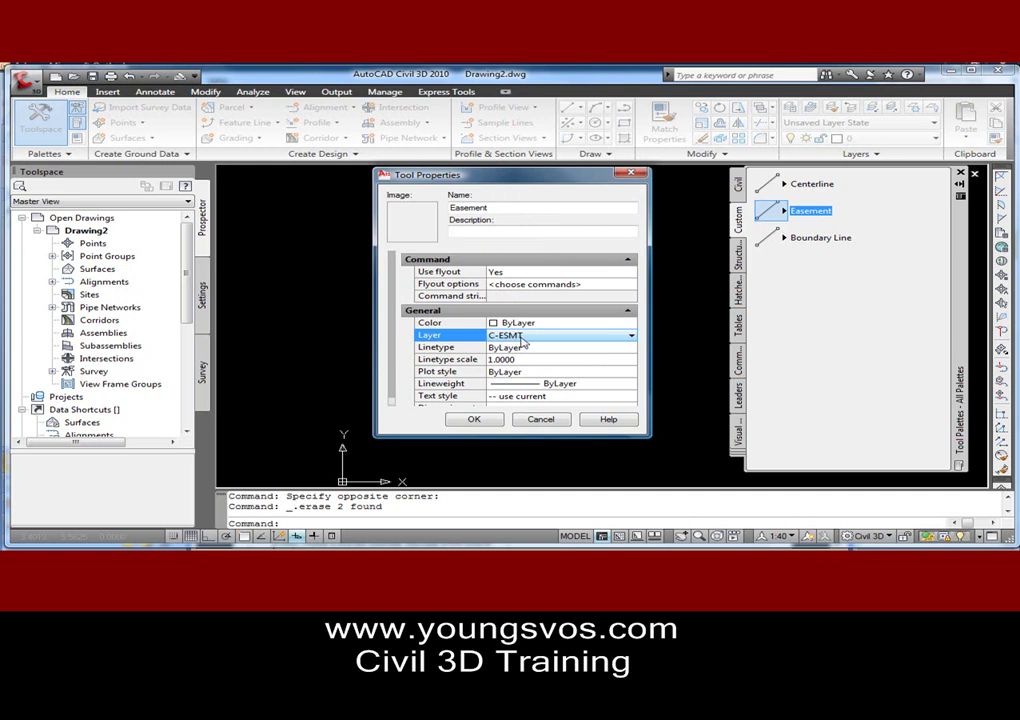
Look through the rest of the layer list, keep C-ESMT and apply the Easement tool's properties.
left_click(522, 342)
scroll(545, 305, "down", 15)
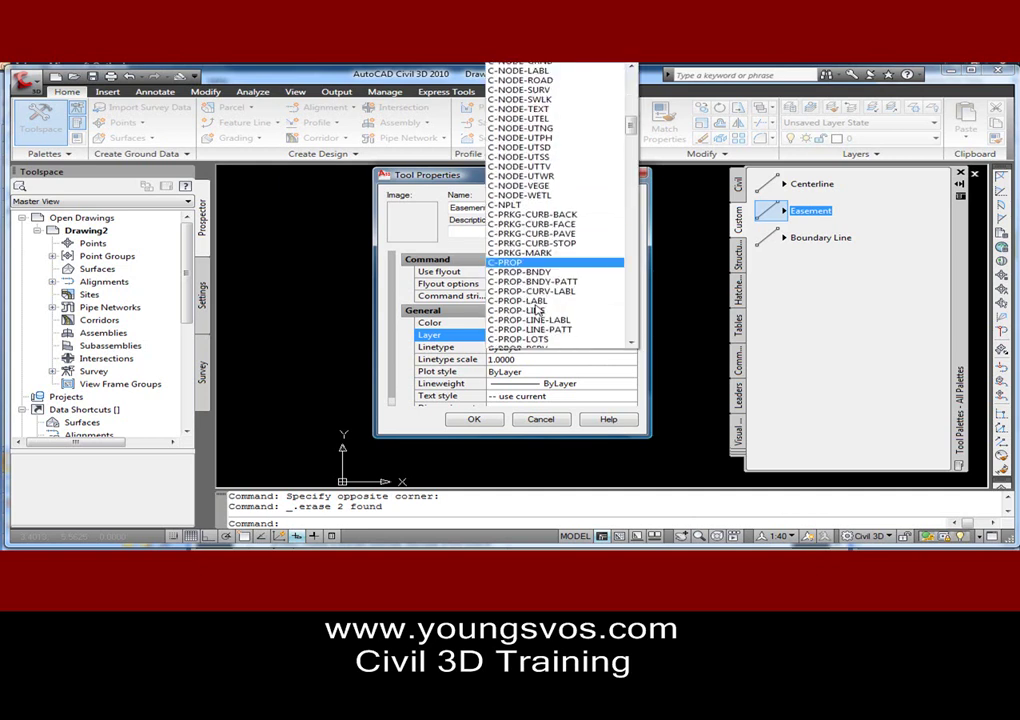
scroll(537, 311, "down", 12)
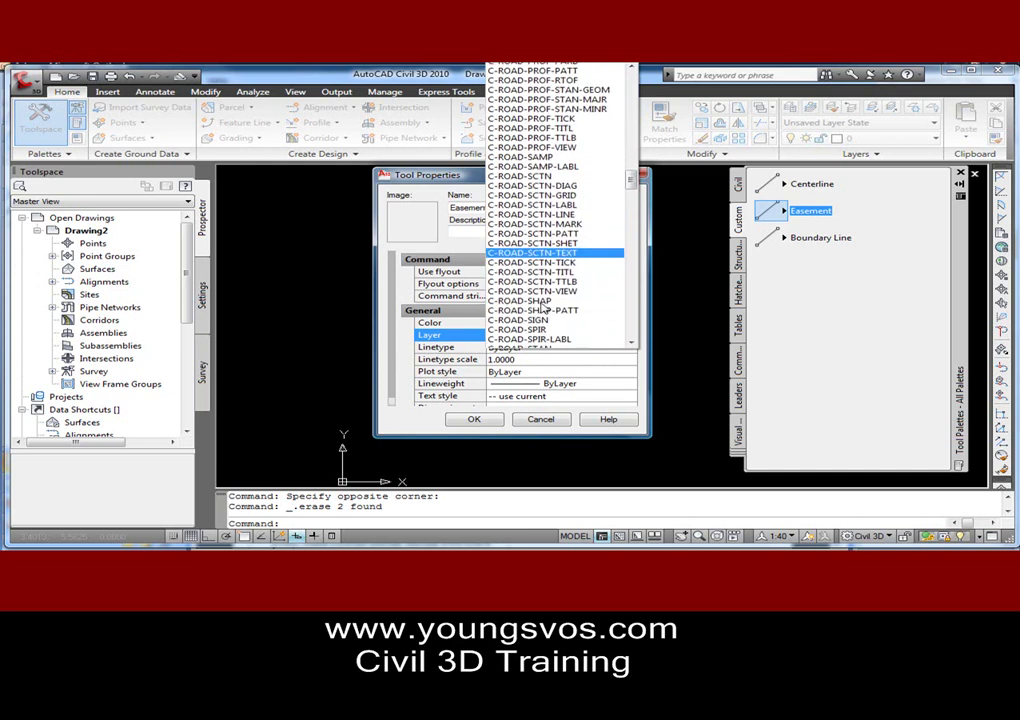
scroll(539, 310, "down", 12)
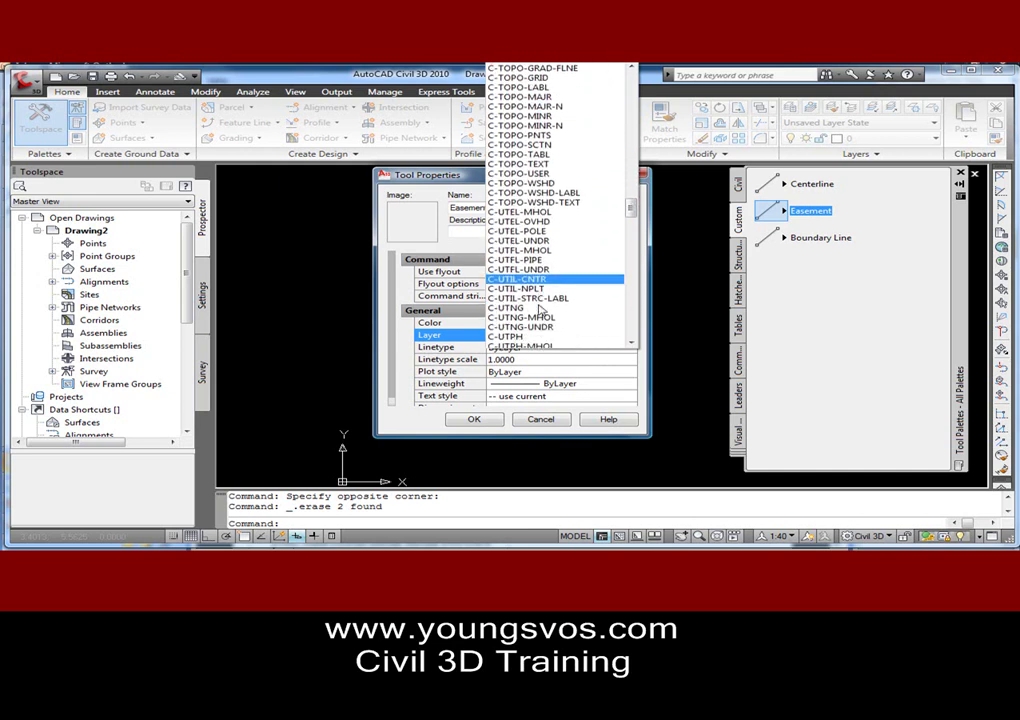
scroll(539, 310, "down", 12)
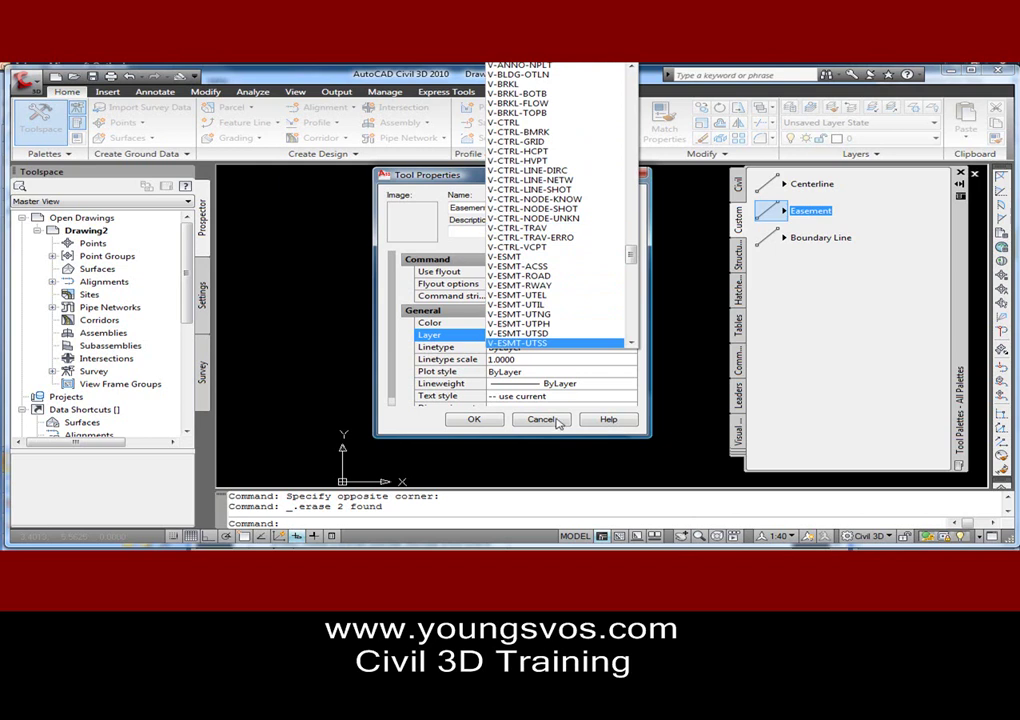
left_click(494, 422)
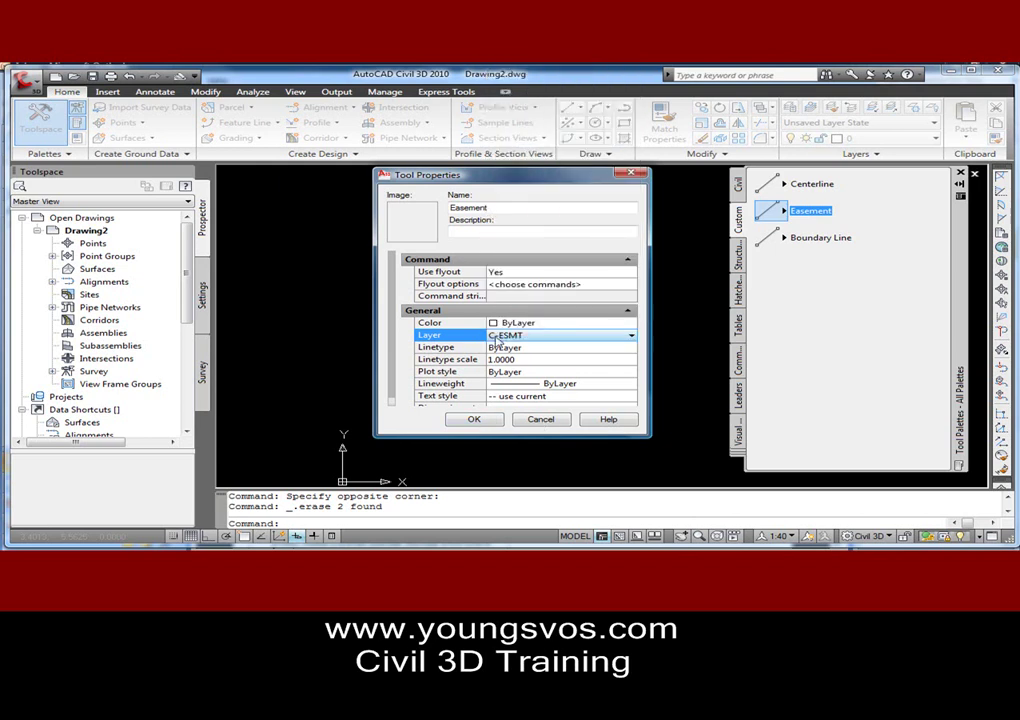
left_click(476, 425)
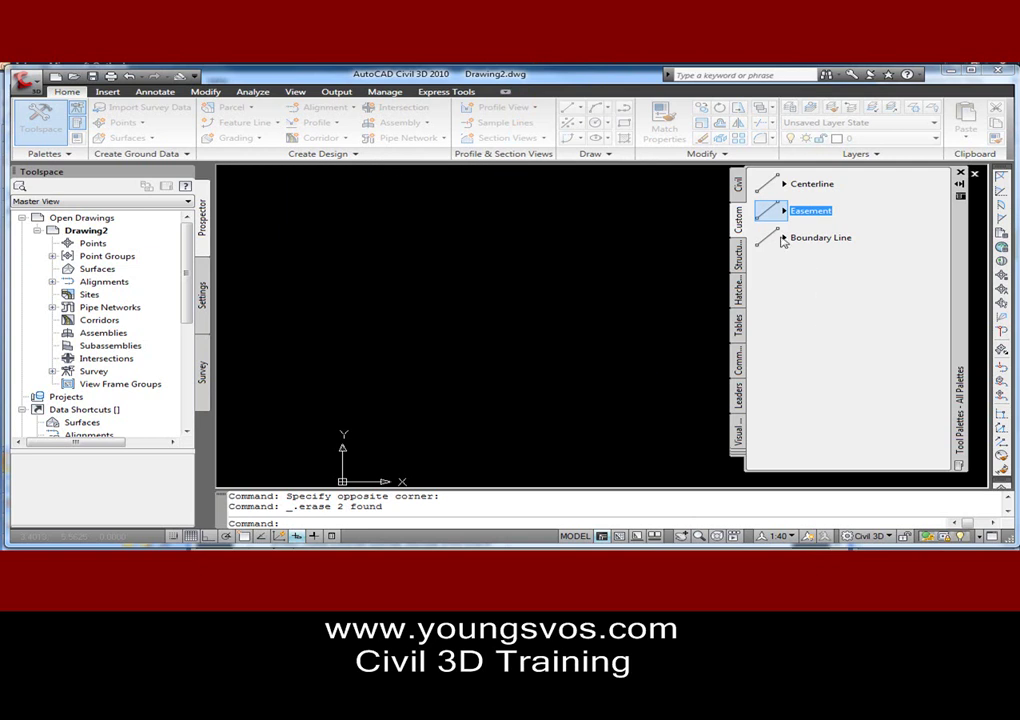
Assign the Boundary Line tool to the layer C-BNDY and apply its properties.
right_click(783, 234)
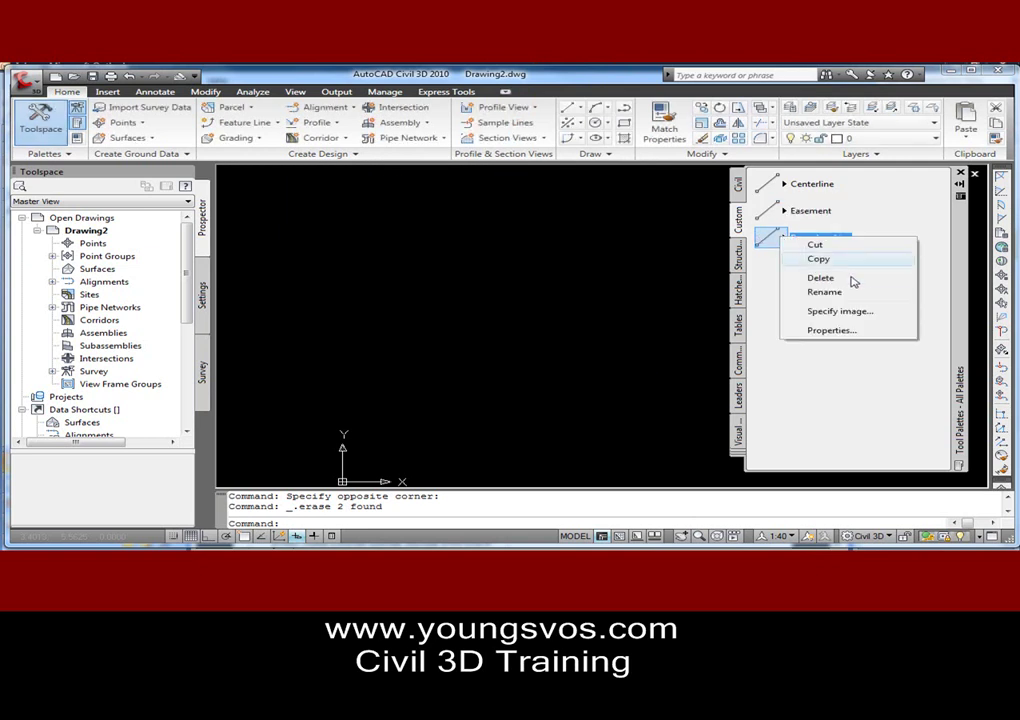
left_click(826, 331)
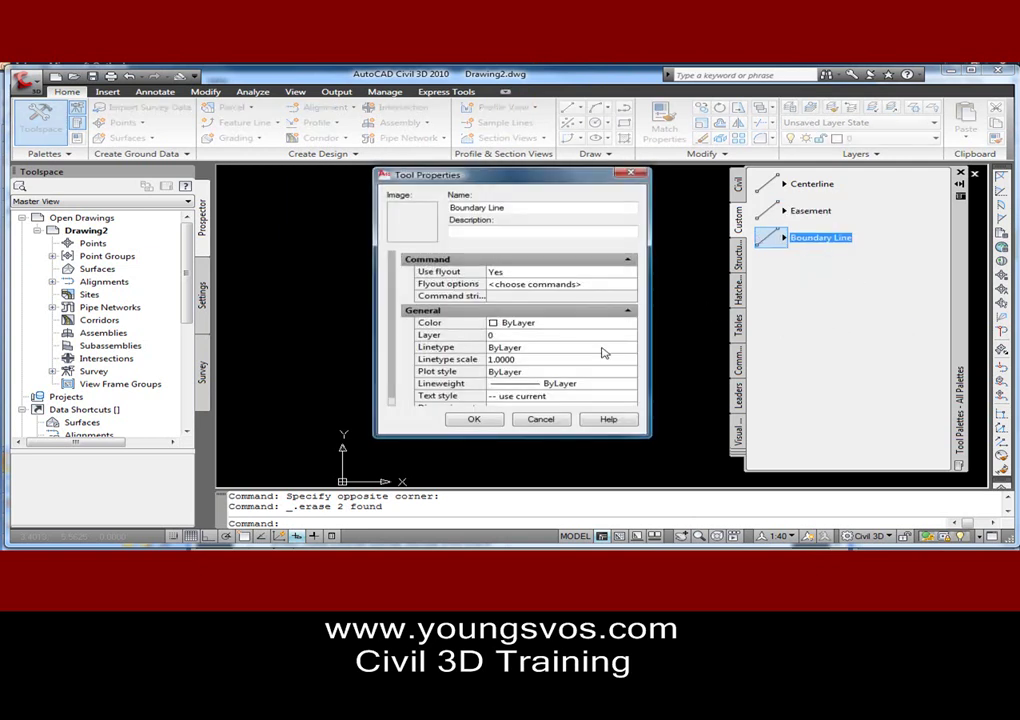
left_click(581, 336)
left_click(632, 336)
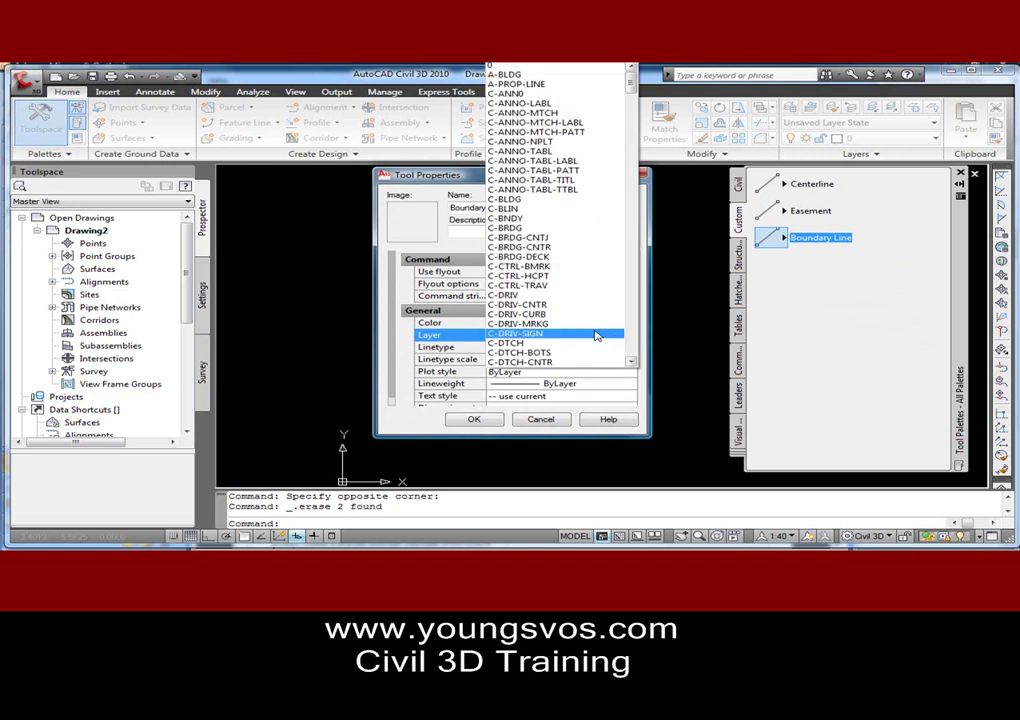
left_click(570, 219)
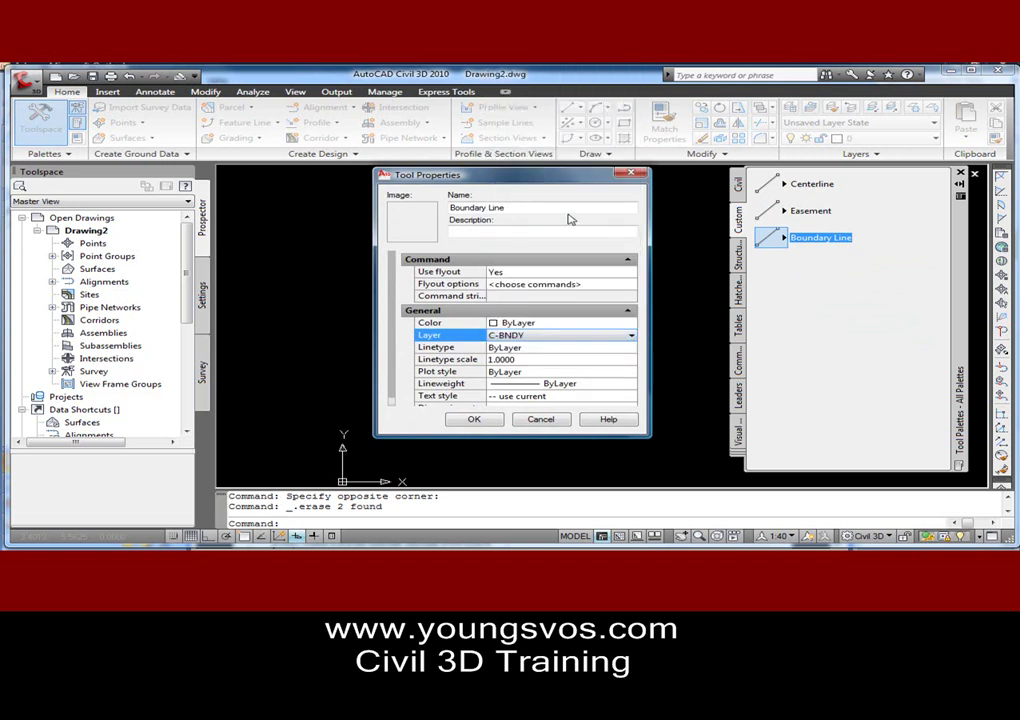
left_click(474, 419)
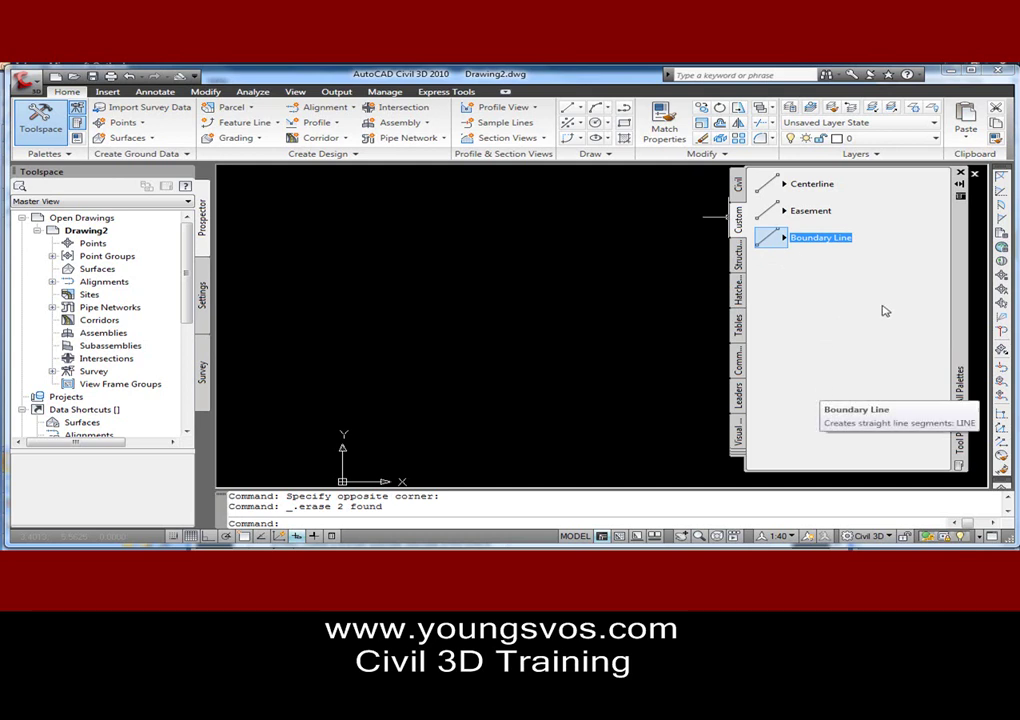
Draw two connected line segments above the origin with the Centerline tool.
left_click(802, 190)
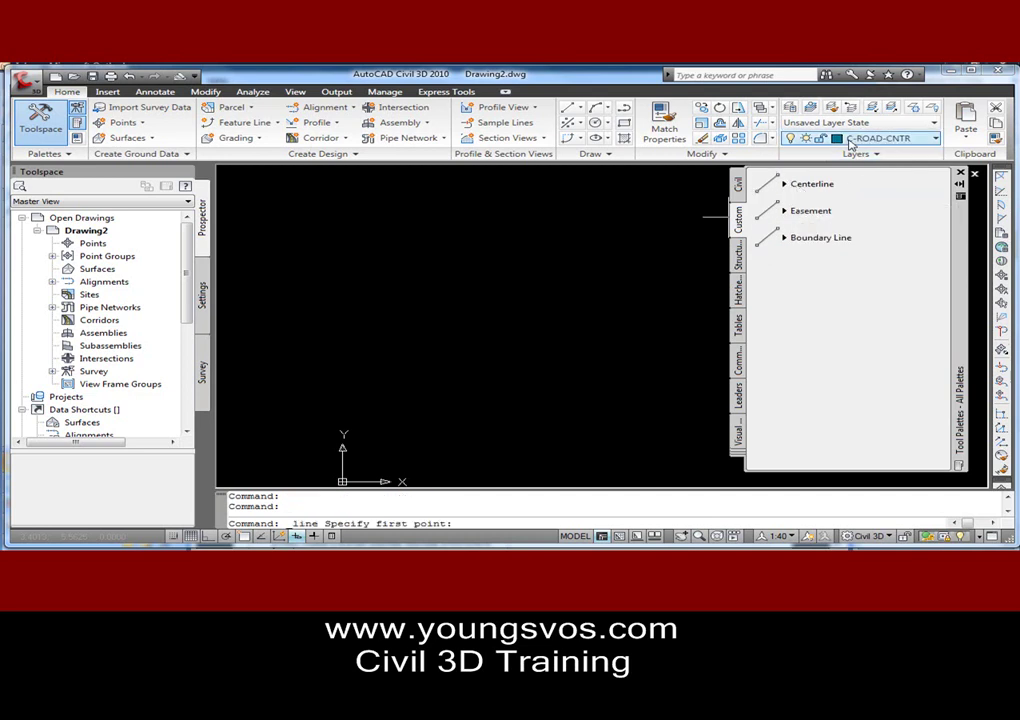
left_click(268, 375)
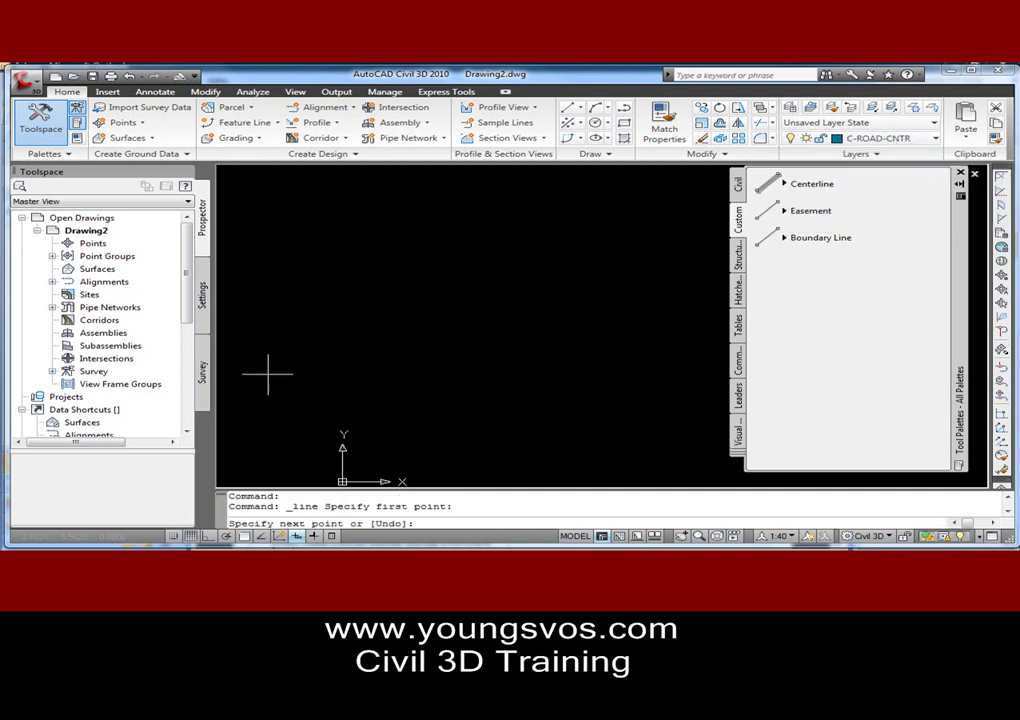
left_click(370, 260)
left_click(648, 244)
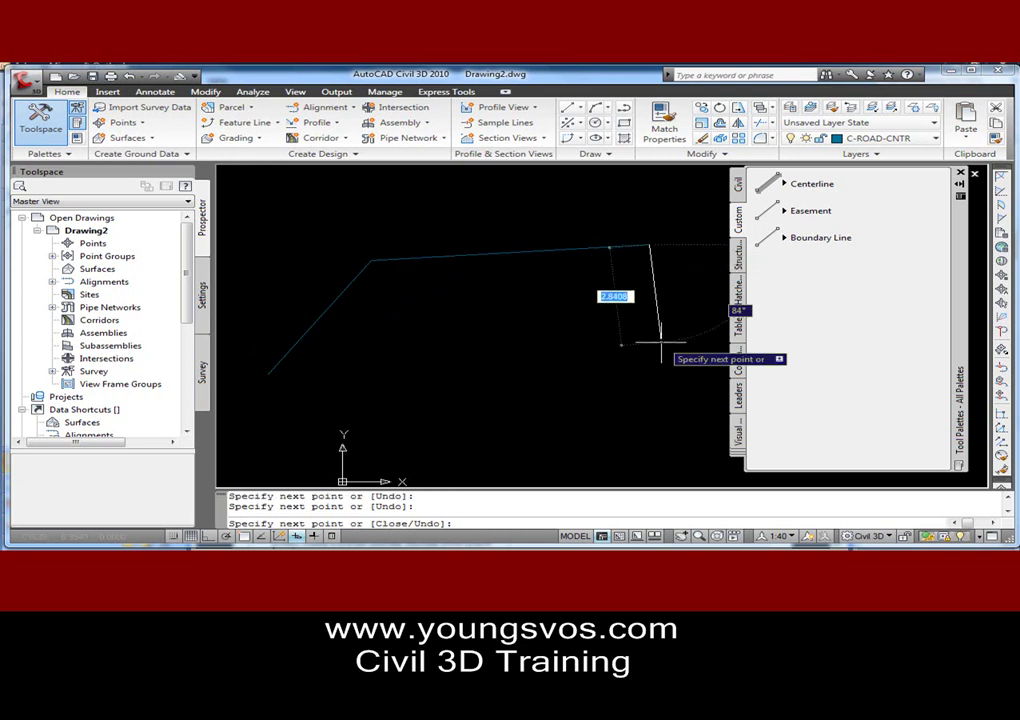
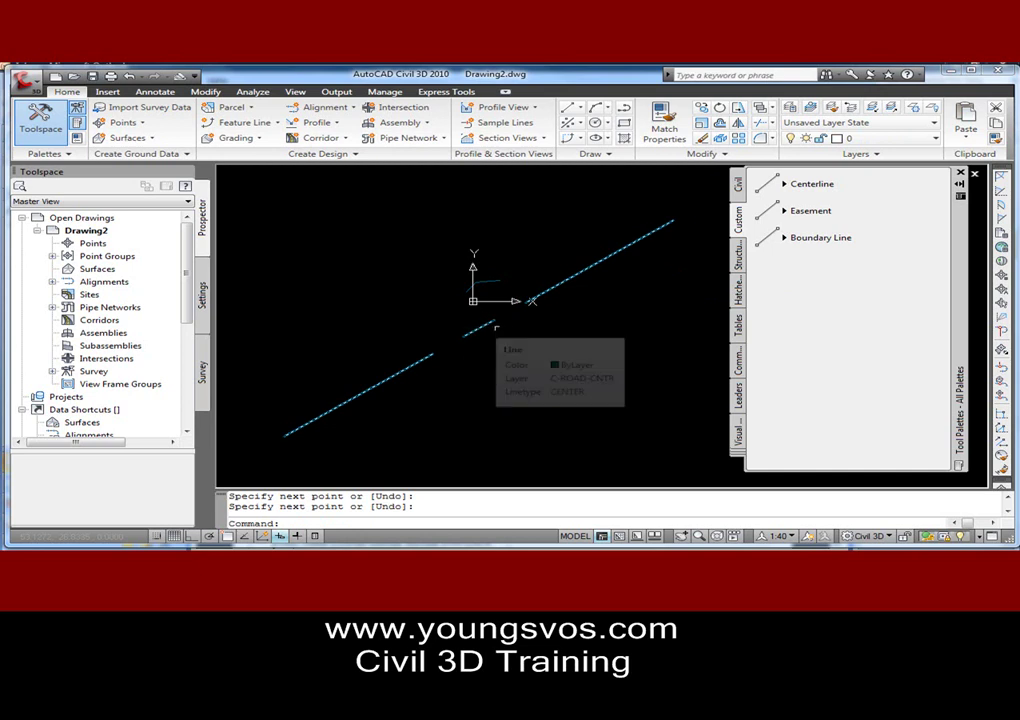
Erase the two short centerline segments near the origin.
scroll(589, 333, "down", 2)
left_click(487, 281)
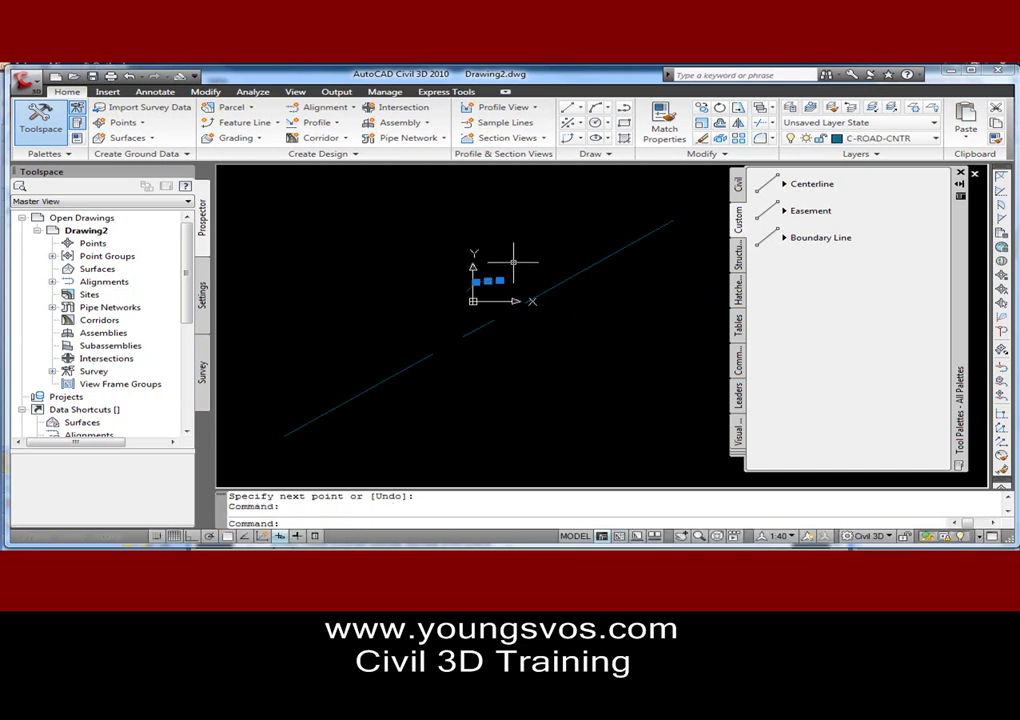
key("Delete")
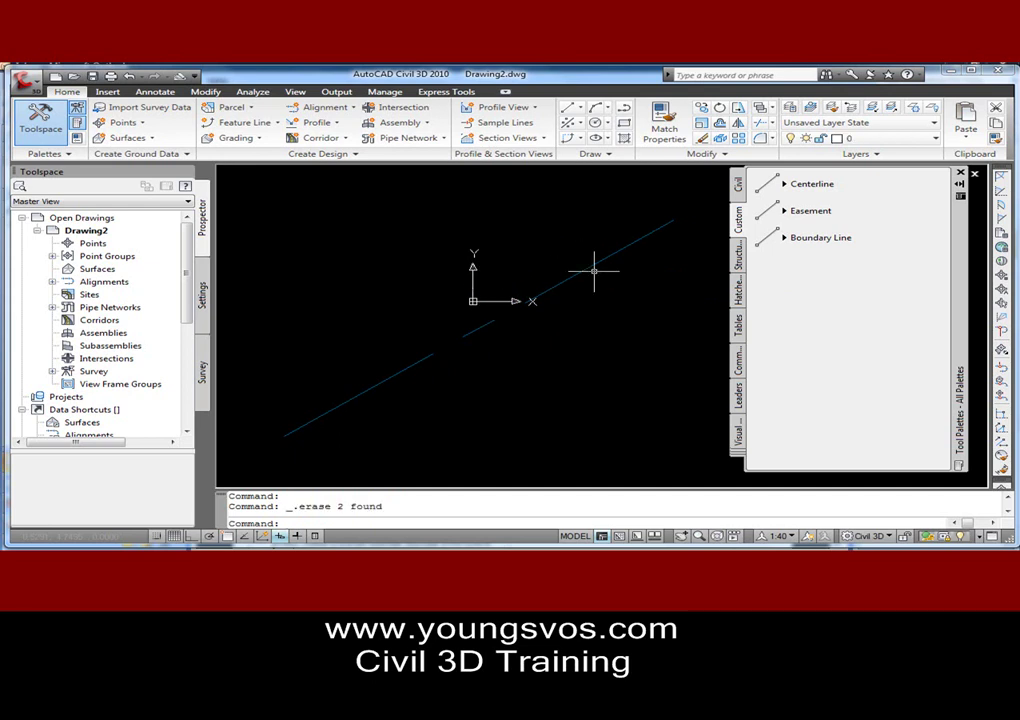
Regenerate the model and zoom to the drawing's extents.
type("re")
key("Return")
scroll(608, 285, "down", 7)
middle_click_drag(524, 313, 428, 307)
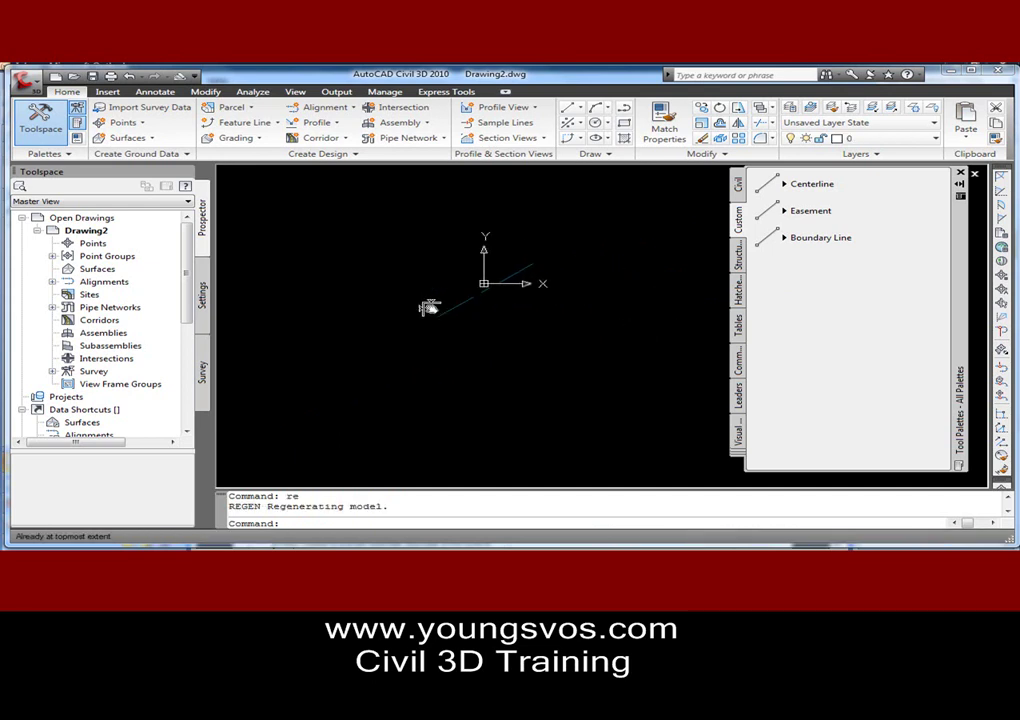
middle_click(570, 328)
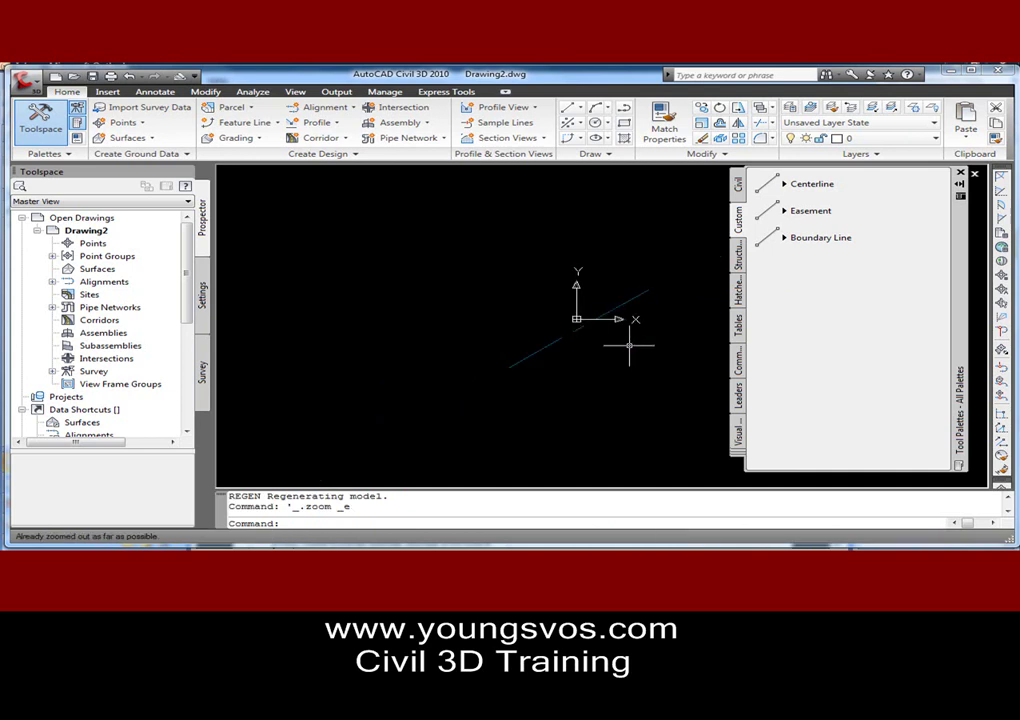
Draw a diagonal line above the centerline with the Easement tool and check which layer the tool makes current.
left_click(814, 214)
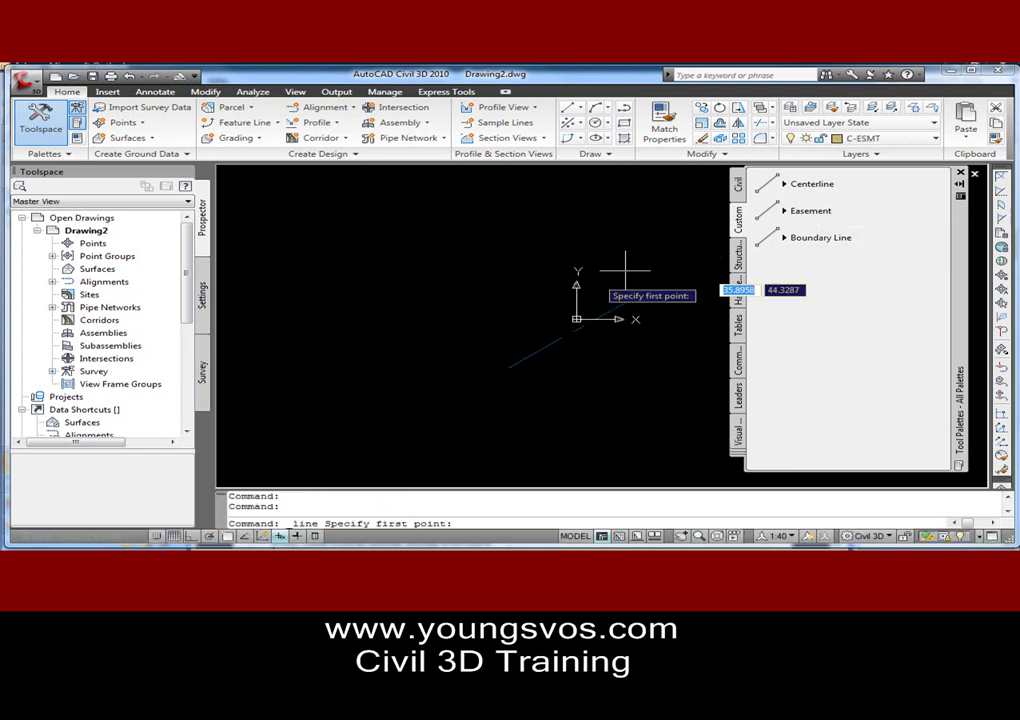
left_click(350, 371)
left_click(648, 208)
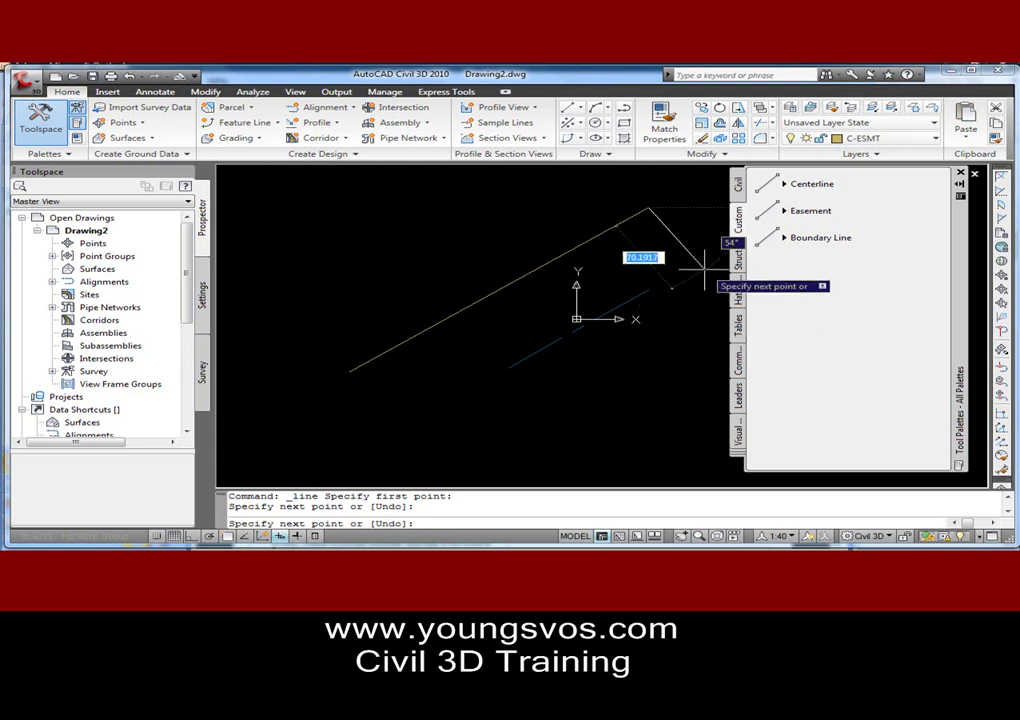
key("Return")
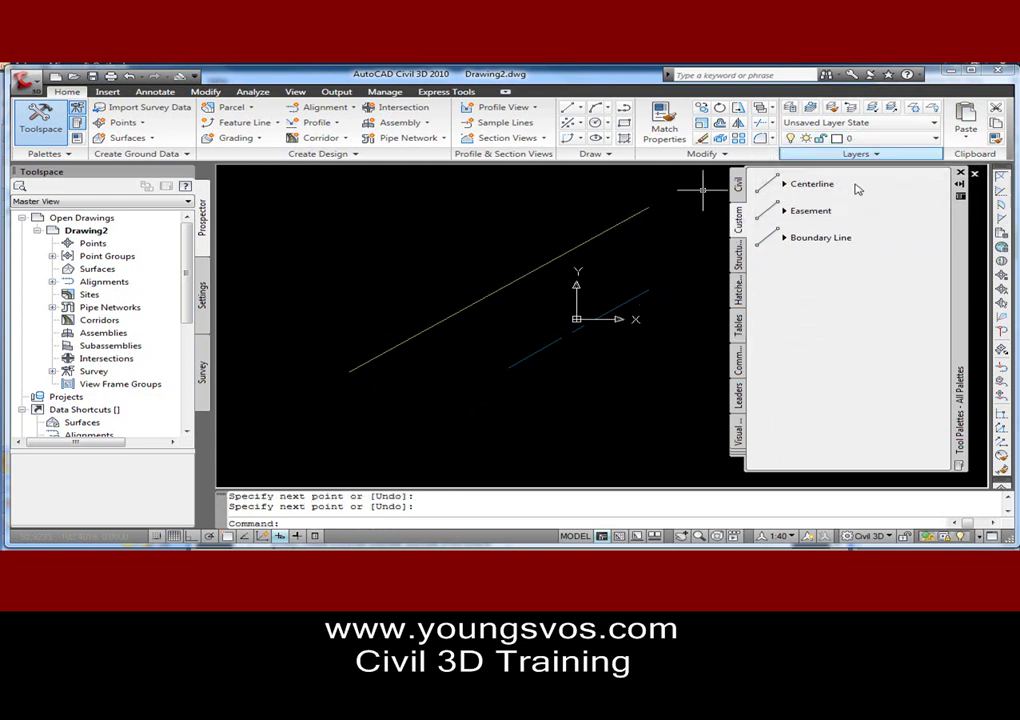
left_click(795, 213)
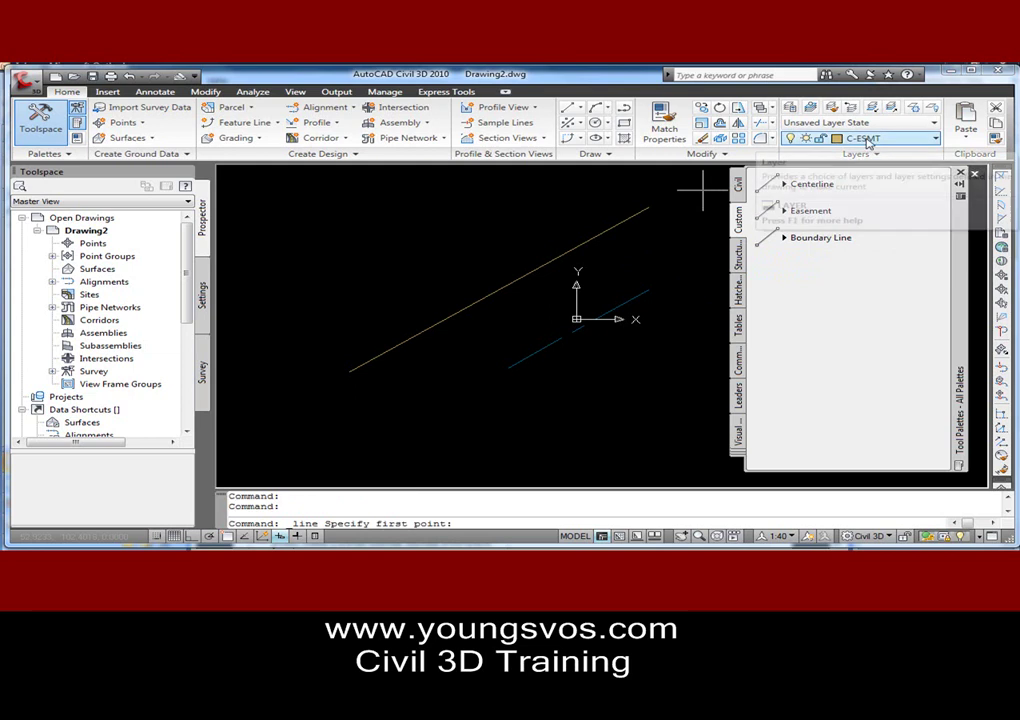
Draw a diagonal line below the centerline with the Boundary Line tool.
left_click(812, 239)
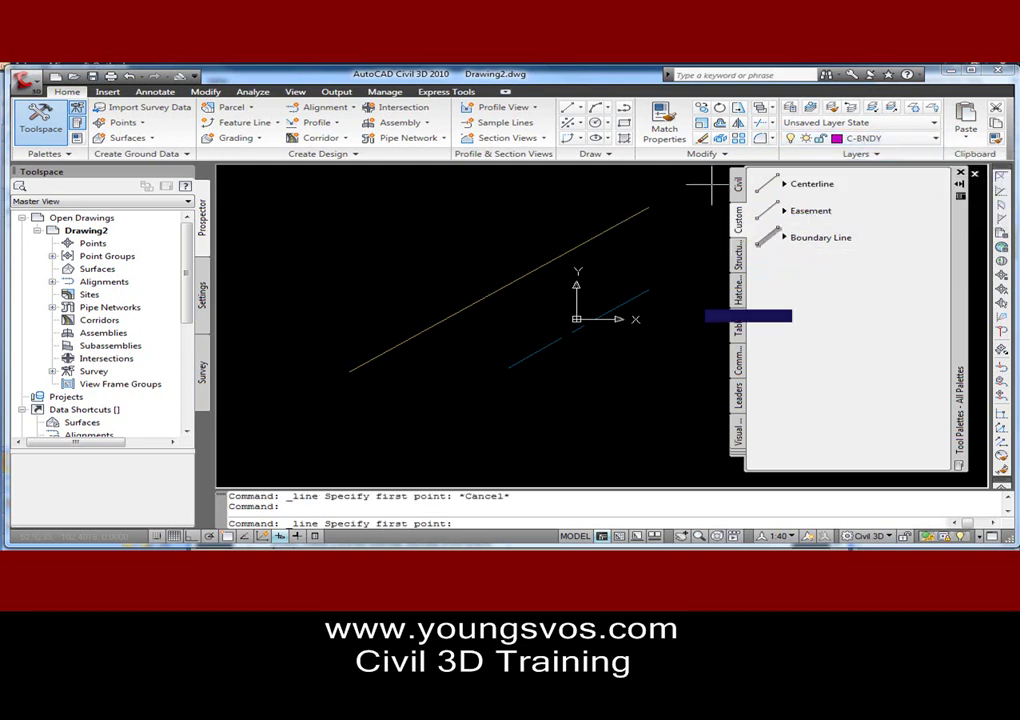
left_click(395, 453)
left_click(703, 292)
key("Return")
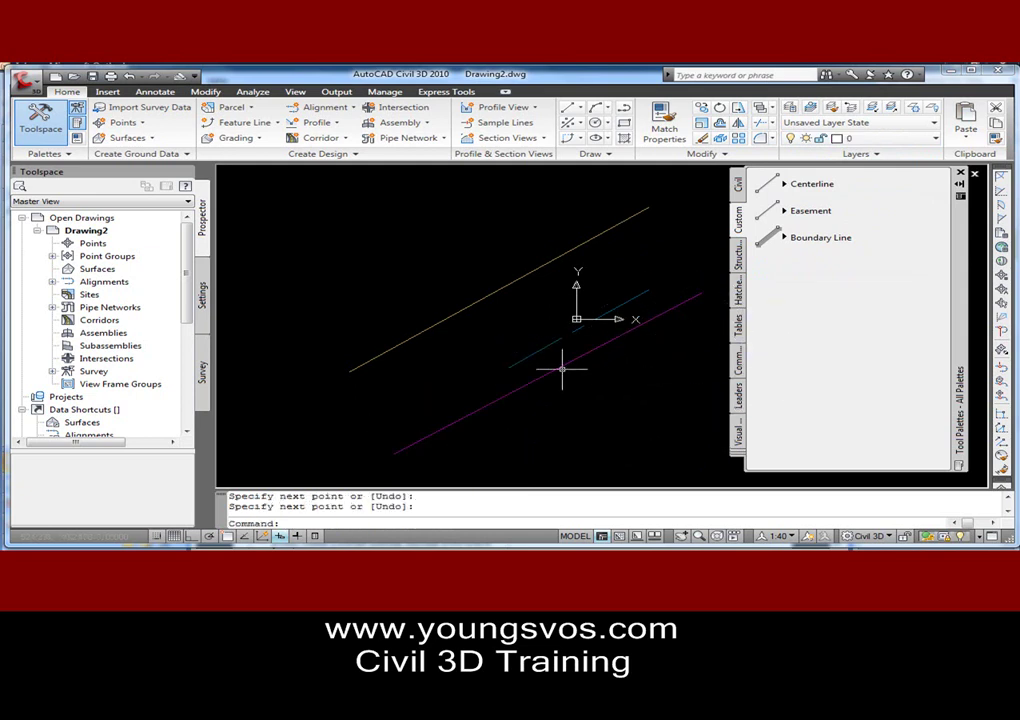
Set the Boundary Line tool's linetype to DASHED.
right_click(812, 241)
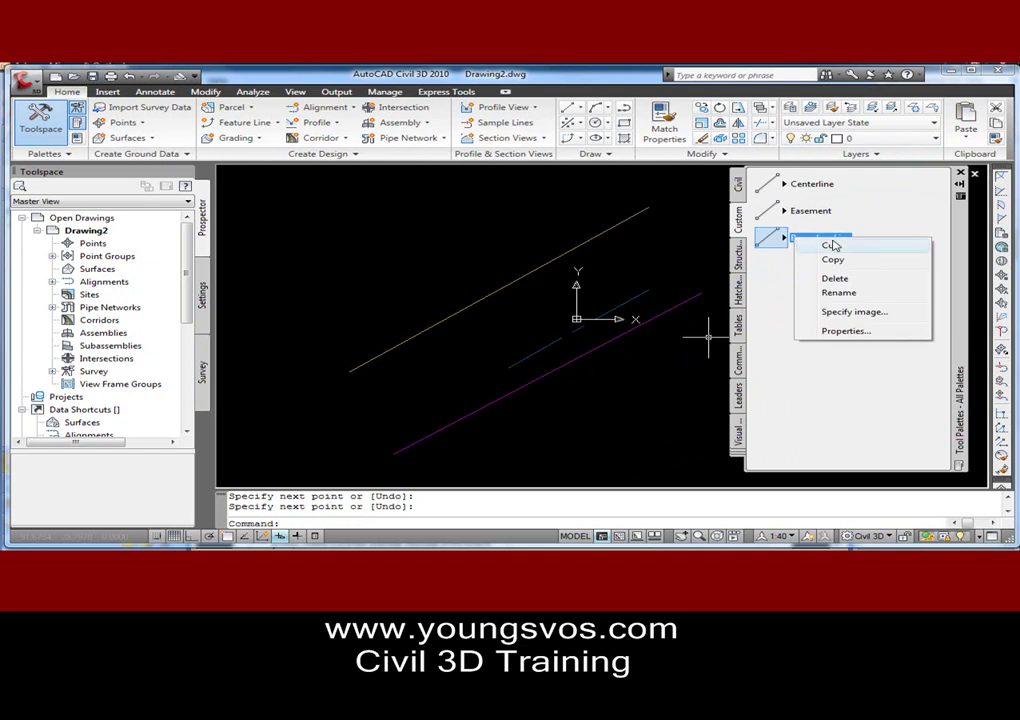
left_click(835, 331)
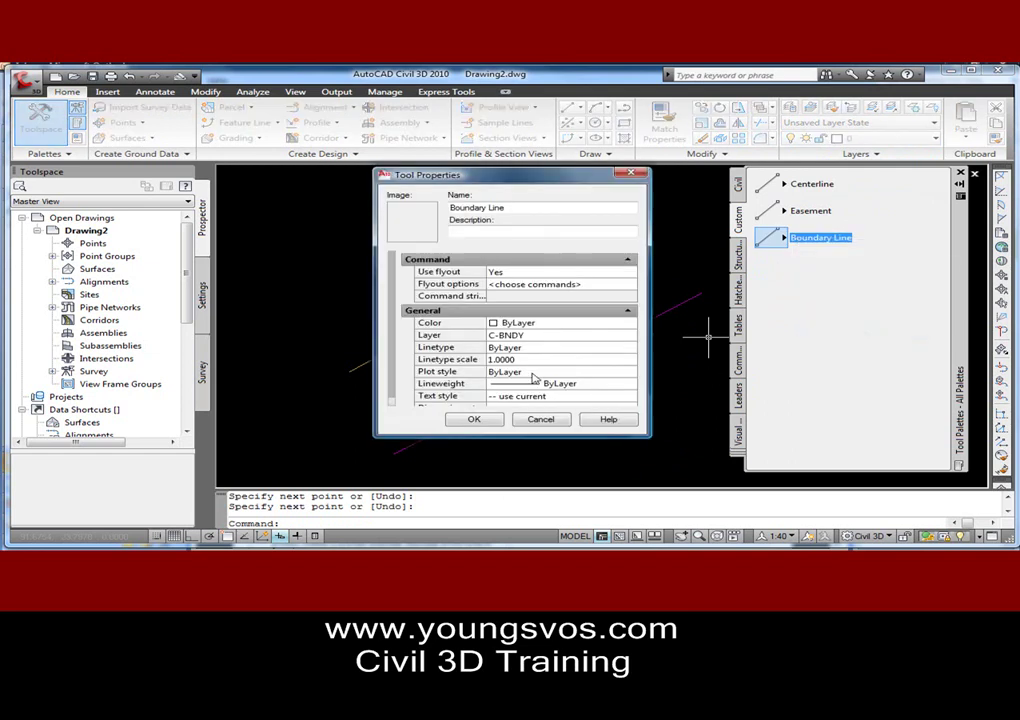
left_click(531, 350)
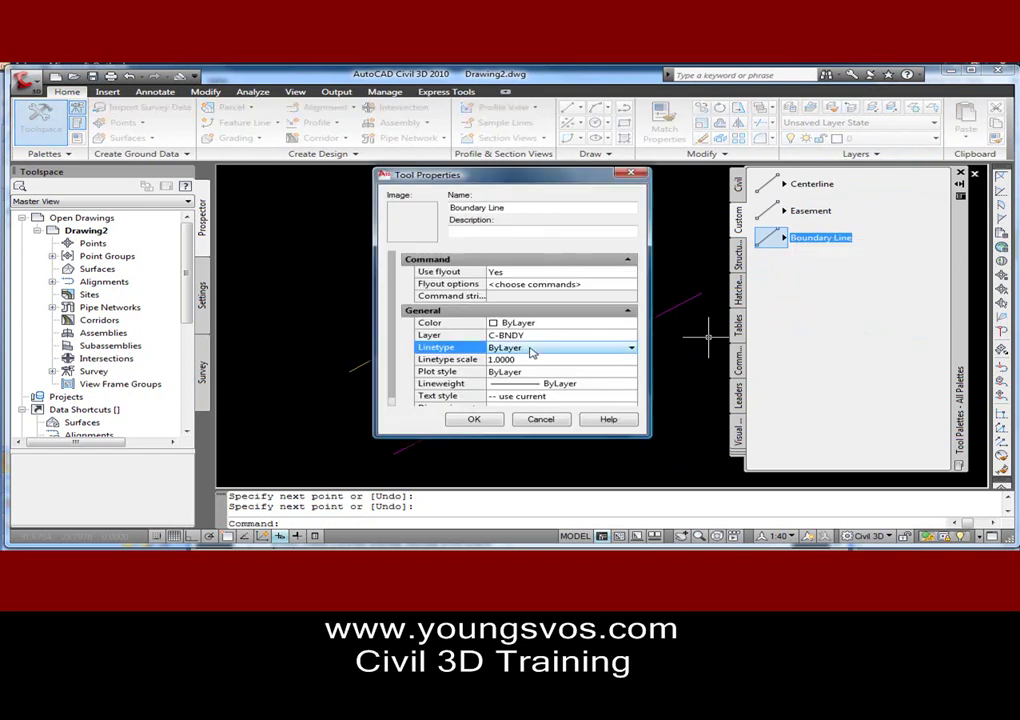
left_click(531, 350)
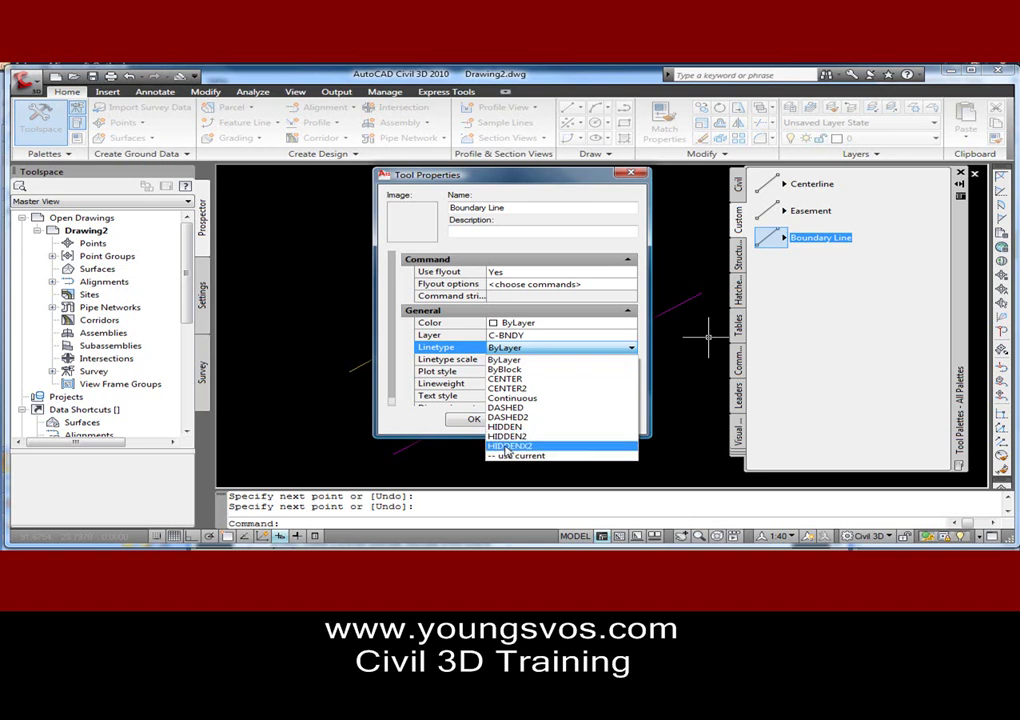
left_click(506, 407)
left_click(489, 421)
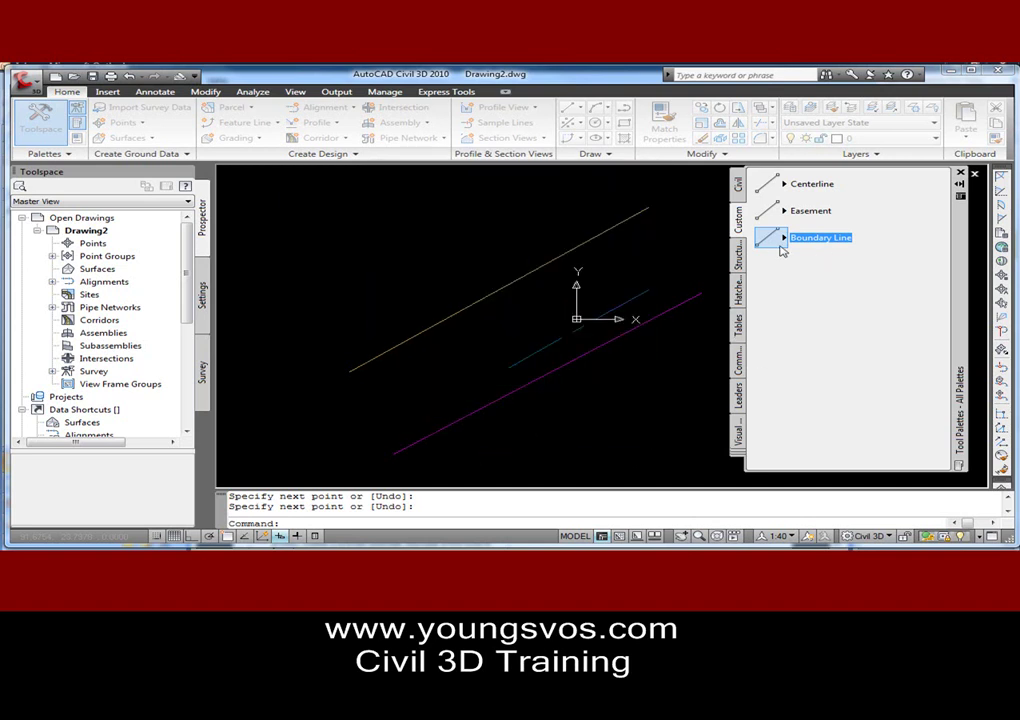
Draw a diagonal line above the existing lines with the Boundary Line tool.
left_click(770, 240)
left_click(272, 355)
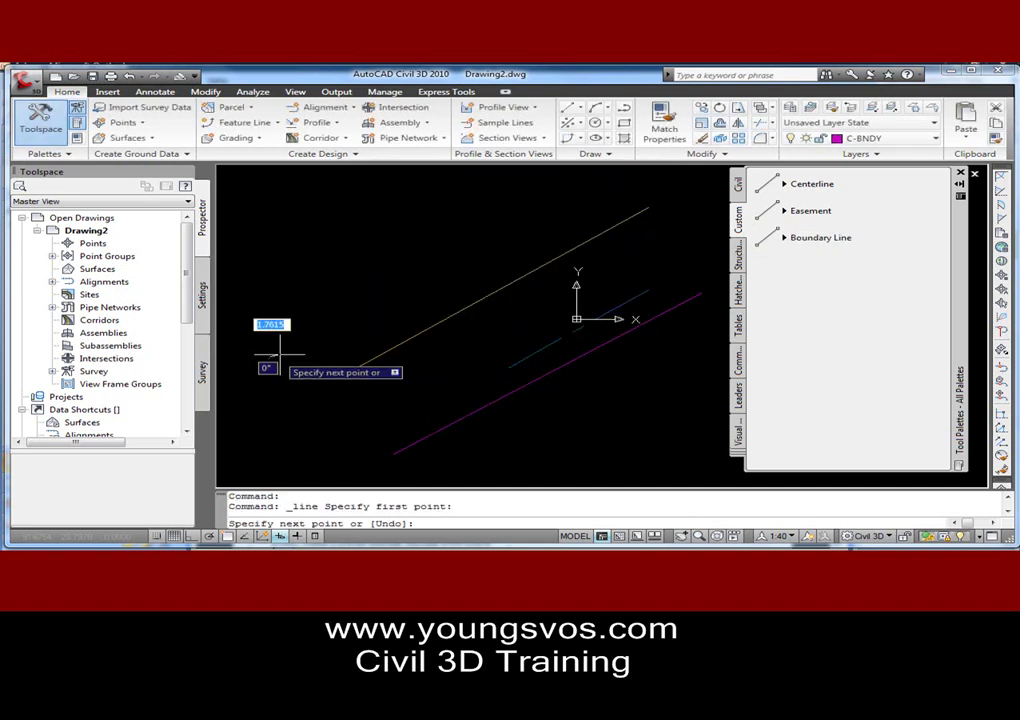
left_click(556, 186)
key("Return")
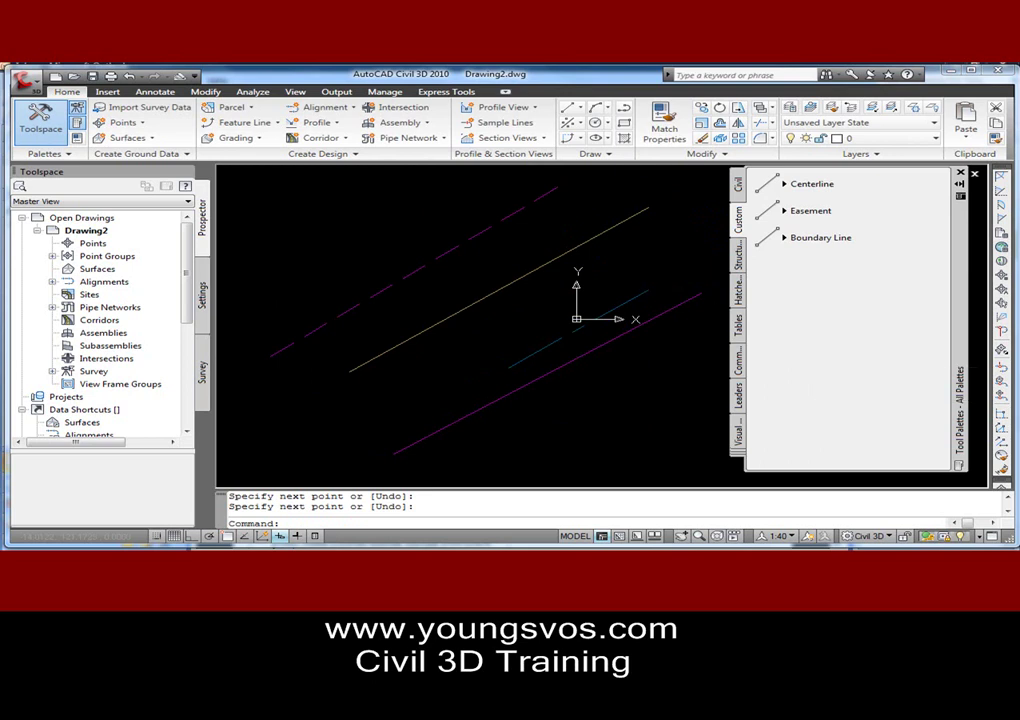
Erase all the test lines from the drawing.
left_click(714, 178)
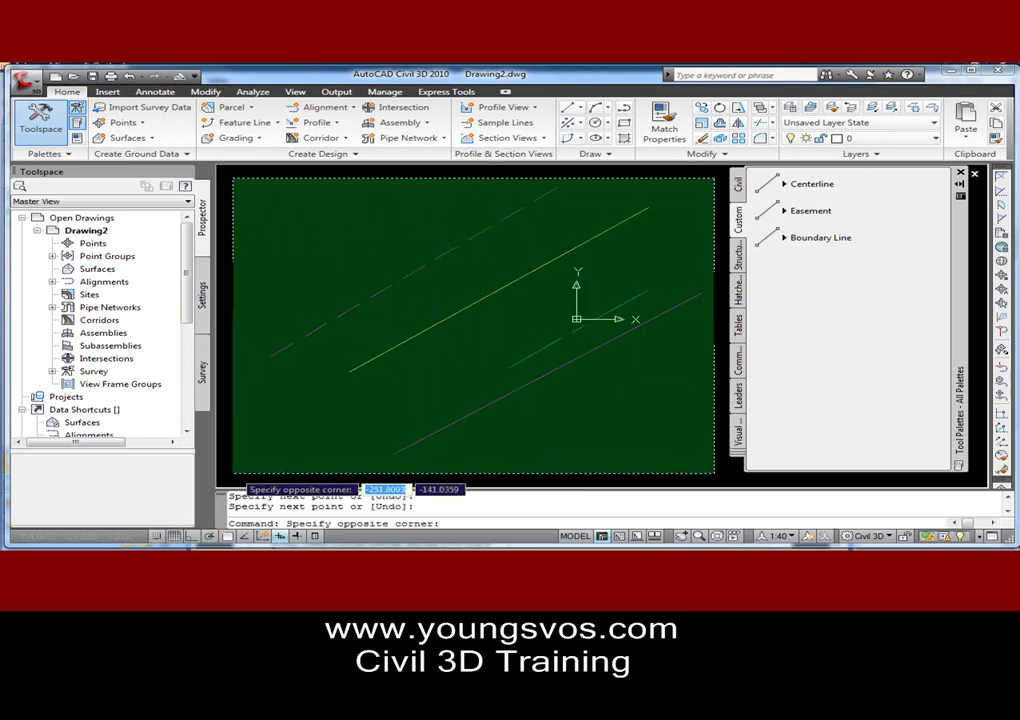
left_click(225, 478)
key("Delete")
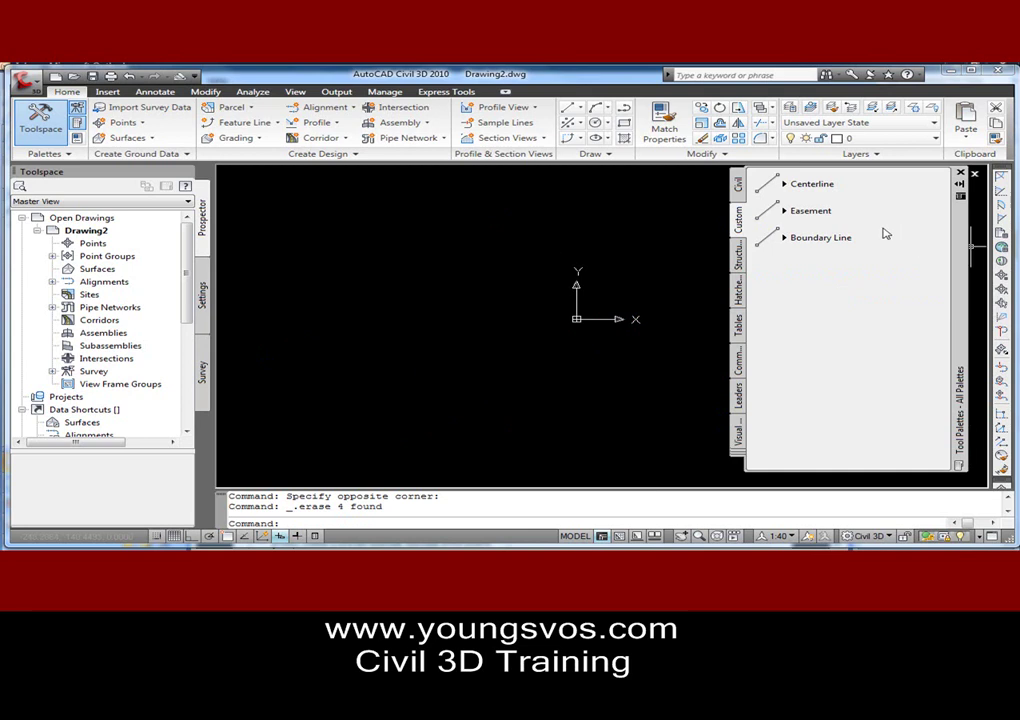
Add a separator above the Centerline tool on the Custom palette and a "Lines" text heading above the separator.
right_click(758, 177)
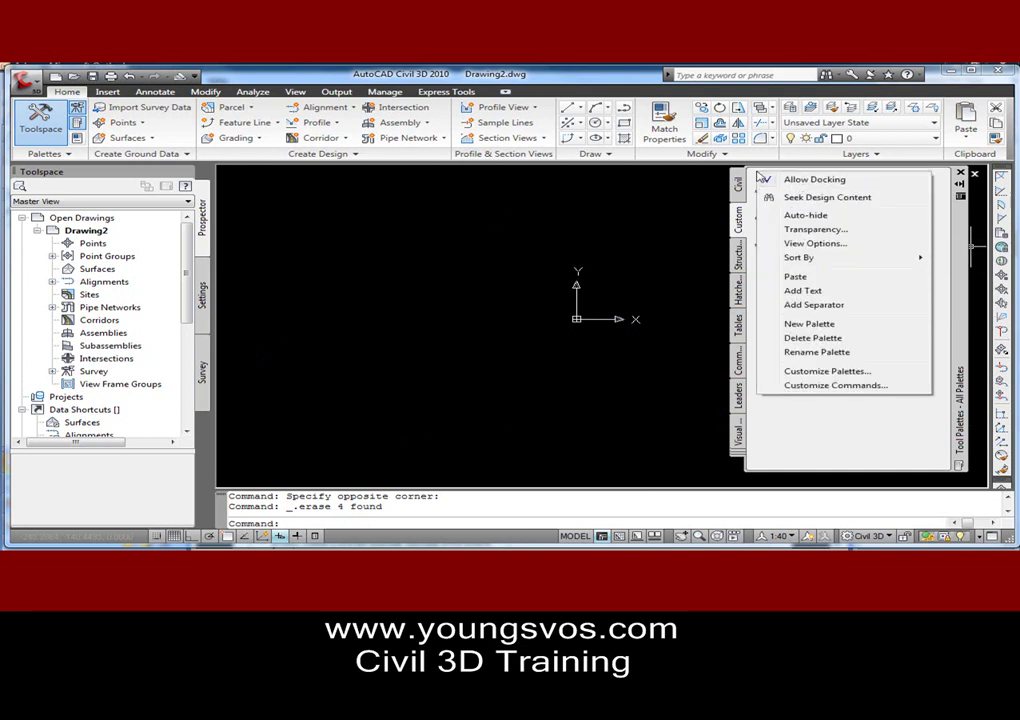
left_click(811, 304)
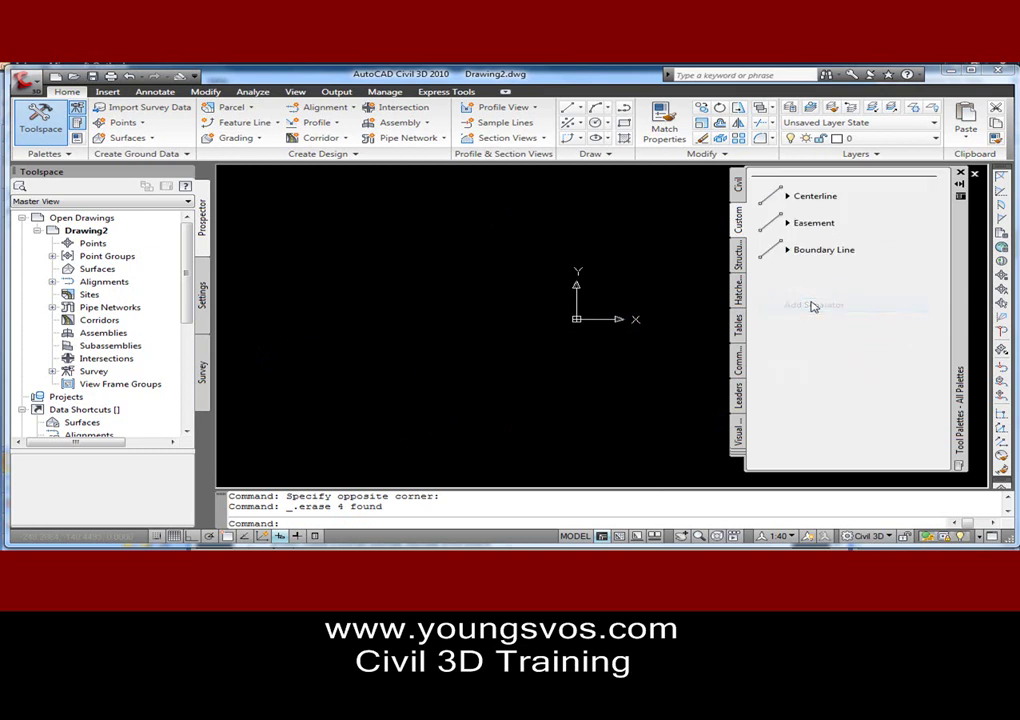
right_click(763, 177)
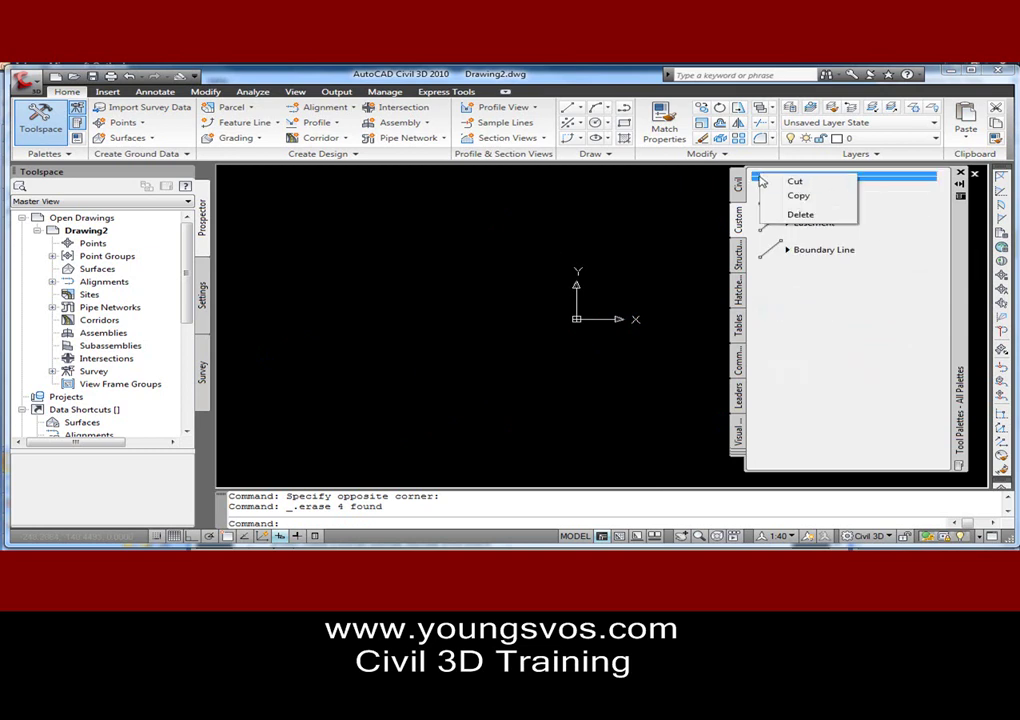
left_click(757, 176)
right_click(757, 178)
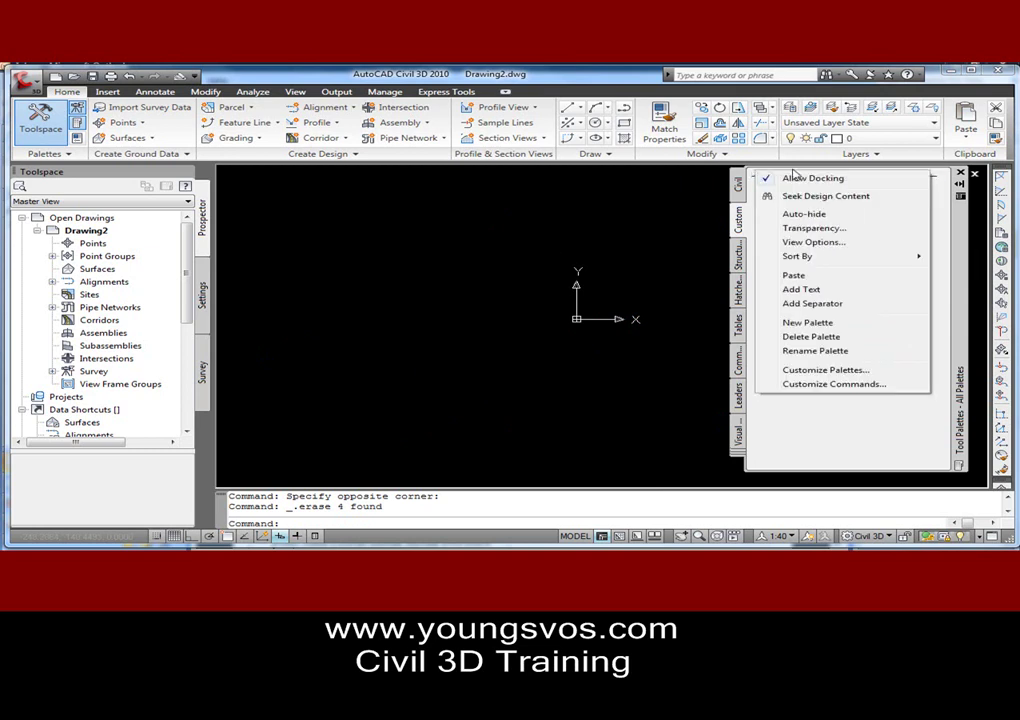
left_click(800, 292)
type("Lines")
key("Return")
Add a separator below the Boundary Line tool with a "Text" heading beneath it.
right_click(789, 314)
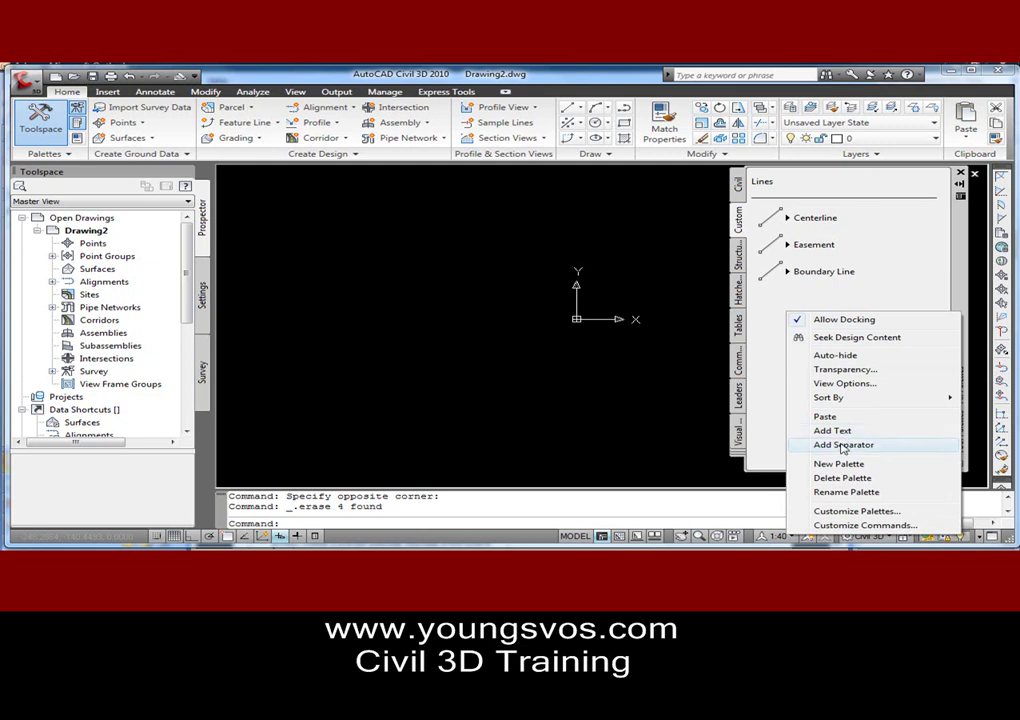
left_click(842, 444)
right_click(793, 316)
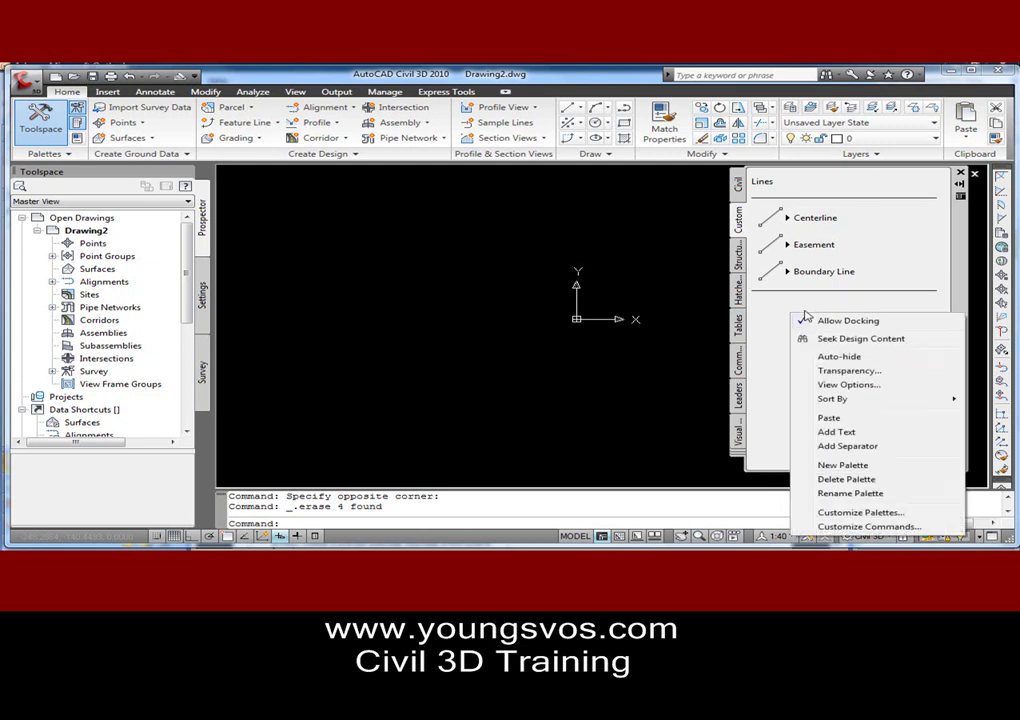
left_click(835, 433)
type("Text")
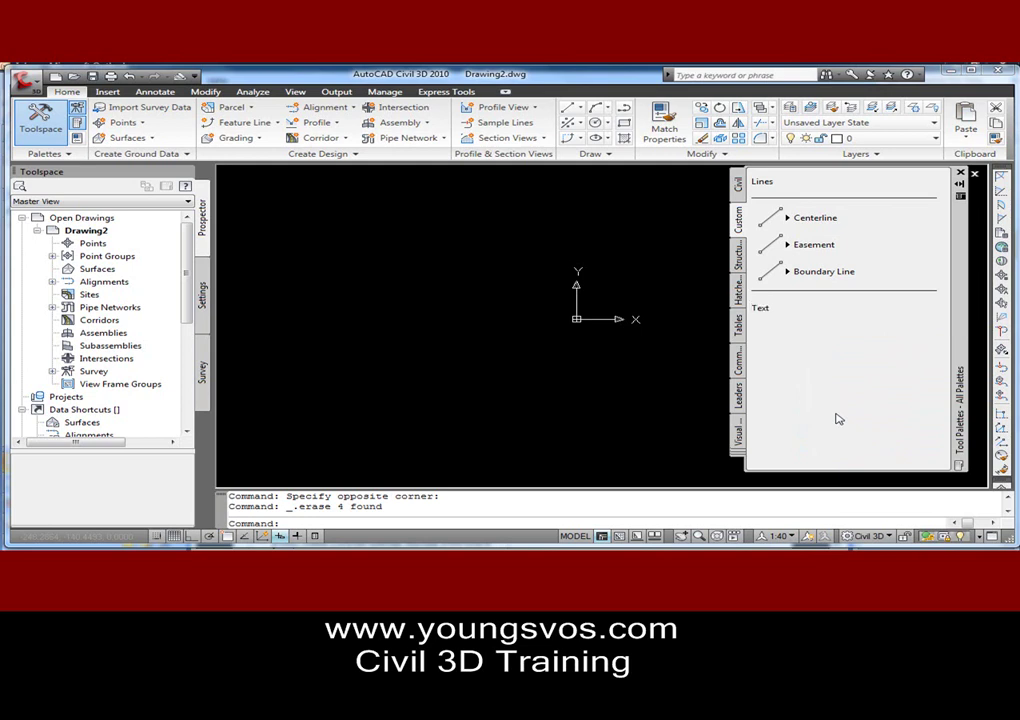
Place single-line text reading "this is standard style" in the Standard style with height 0.2000 and rotation 0.
scroll(600, 306, "up", 5)
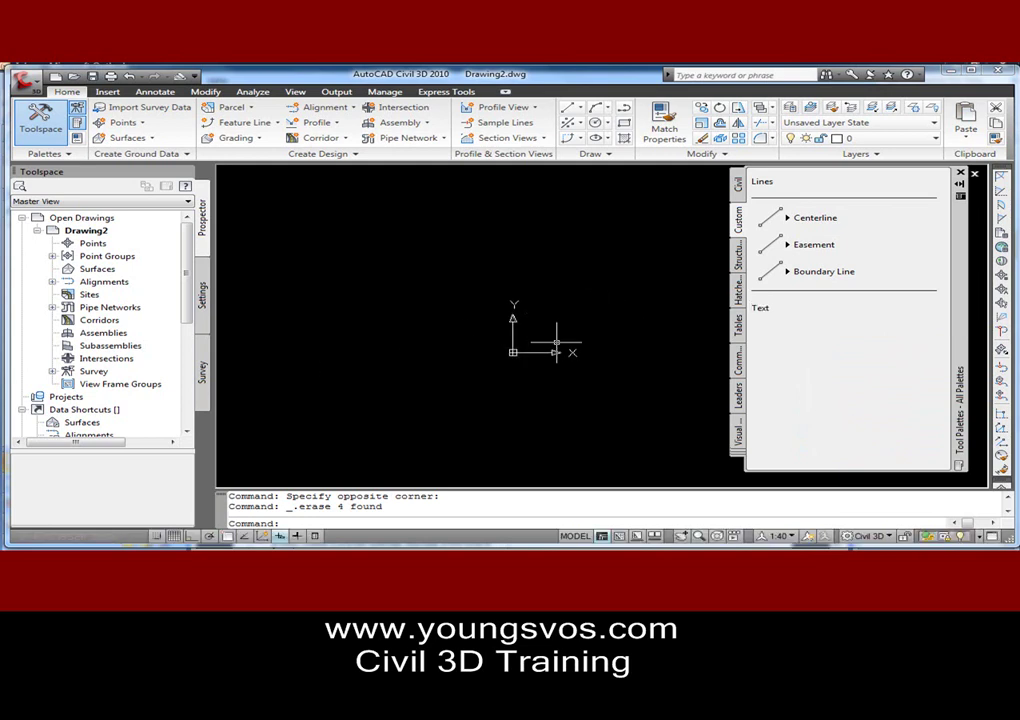
type("dtext")
key("Return")
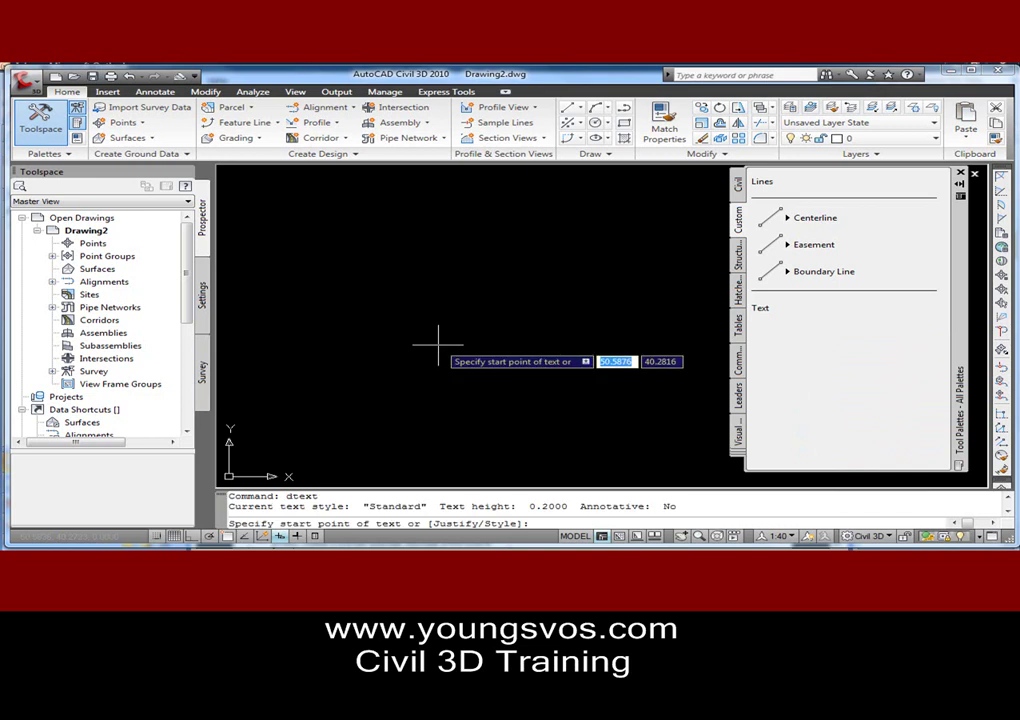
type("s")
key("Return")
key("Return")
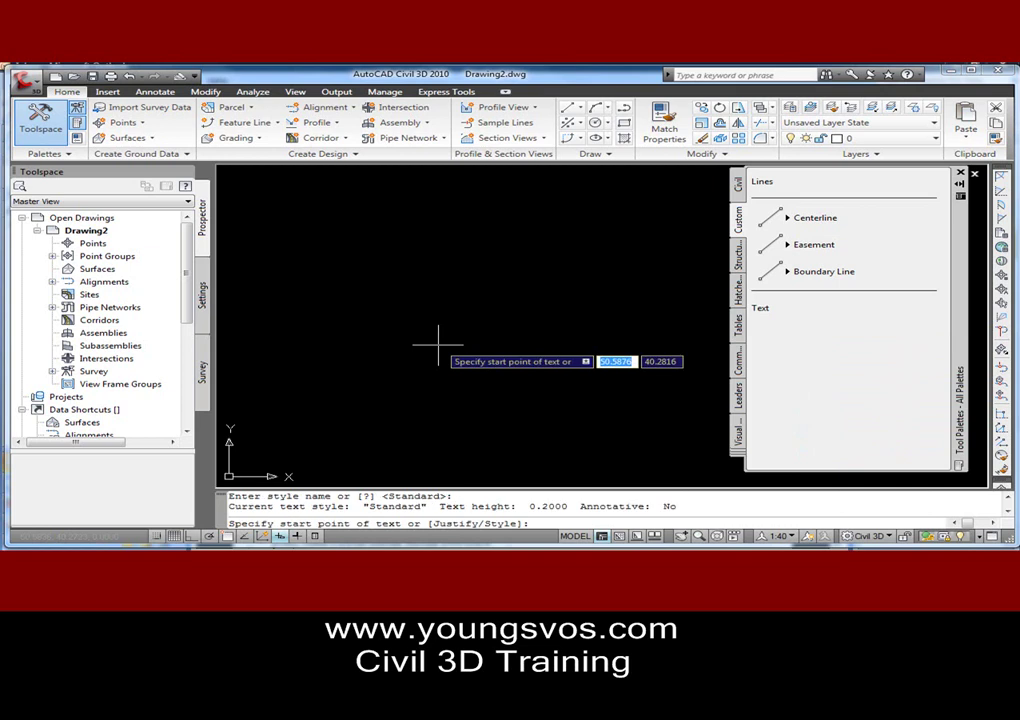
key("Return")
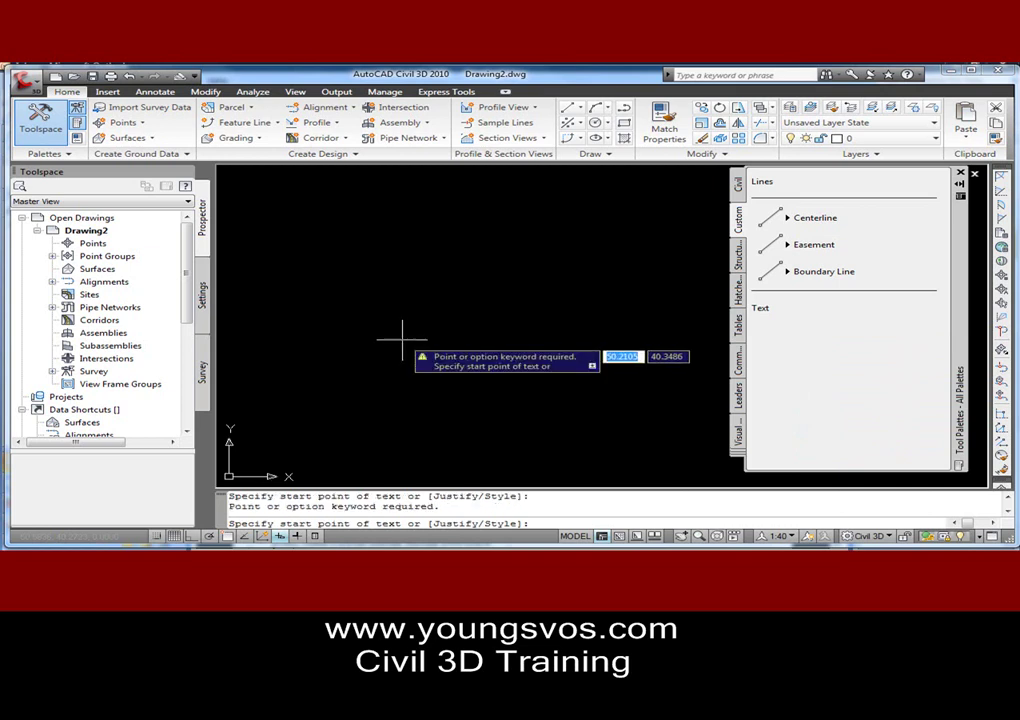
left_click(401, 340)
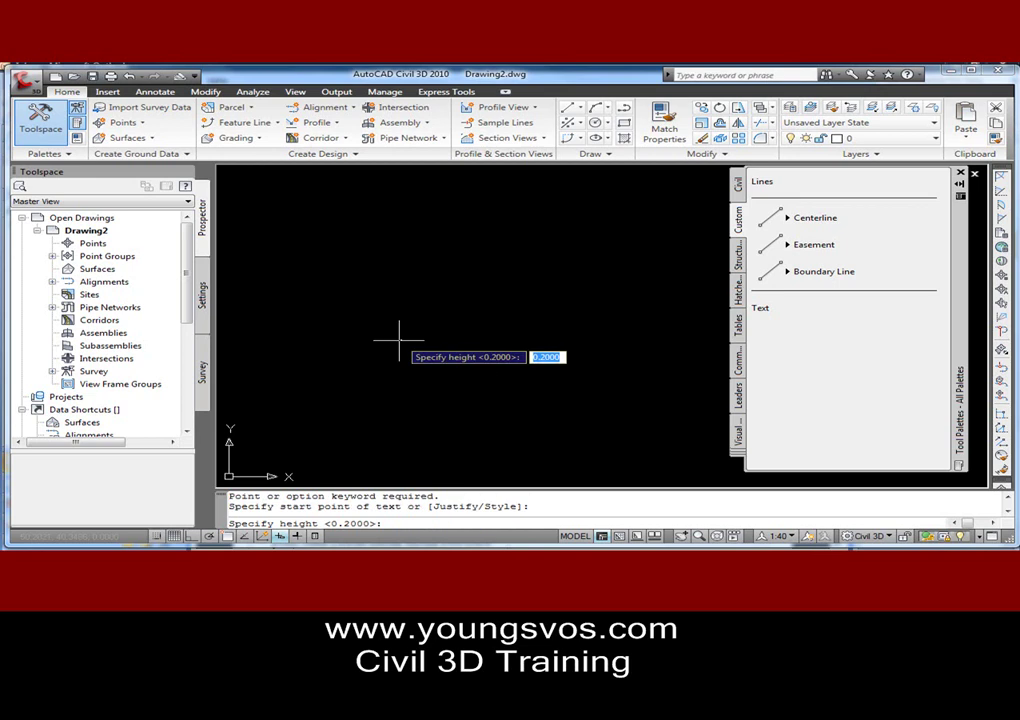
key("Return")
key("Return")
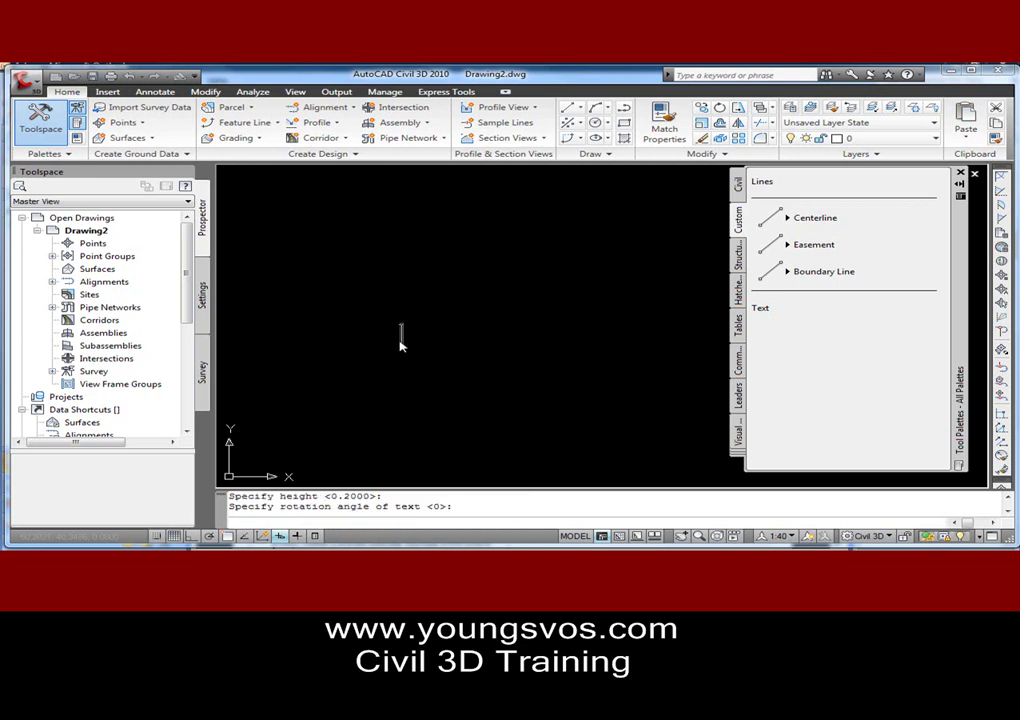
type("this is")
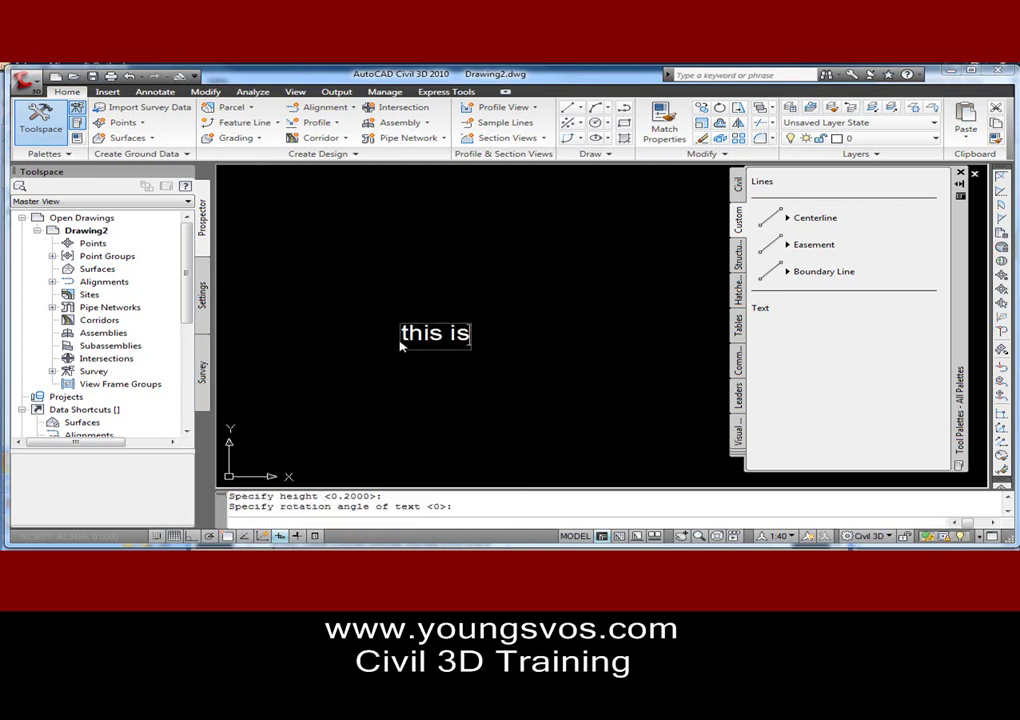
type(" standar")
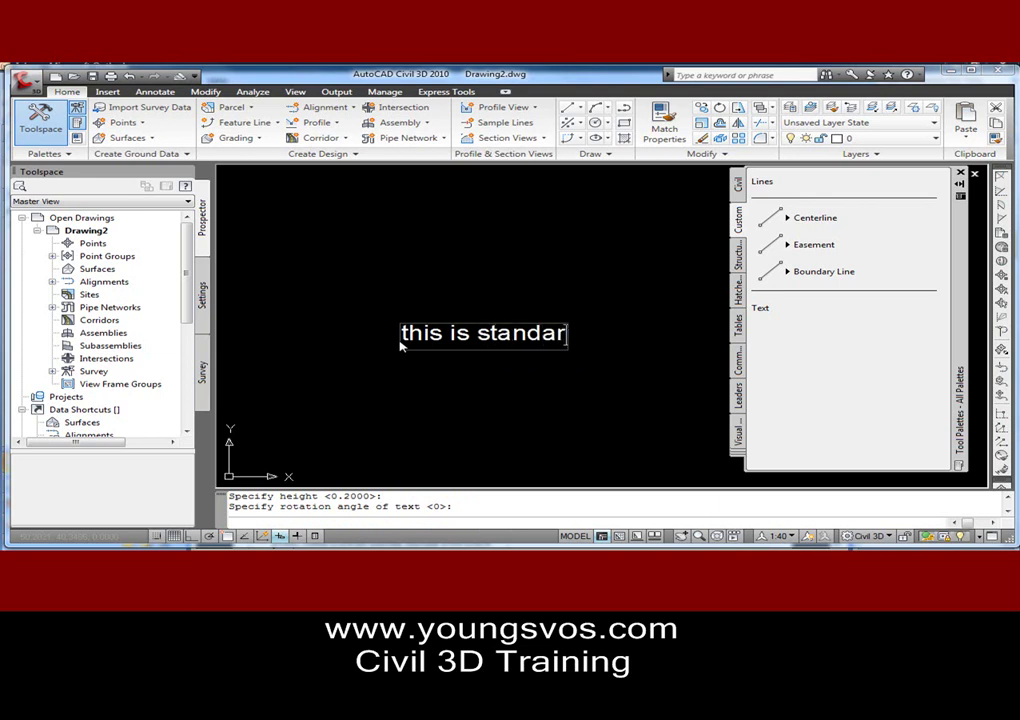
type("d style")
key("Return")
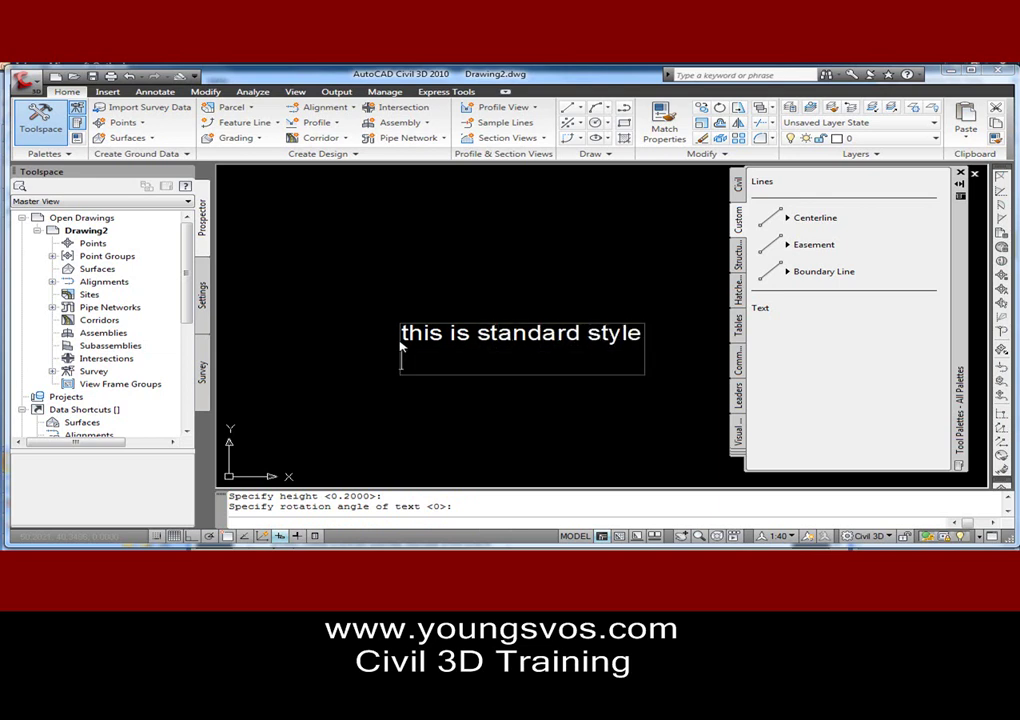
key("Return")
Add the single-line text object to the Custom palette as a tool beneath the Text heading.
left_click(441, 332)
left_click_drag(519, 346, 445, 243)
left_click(445, 243)
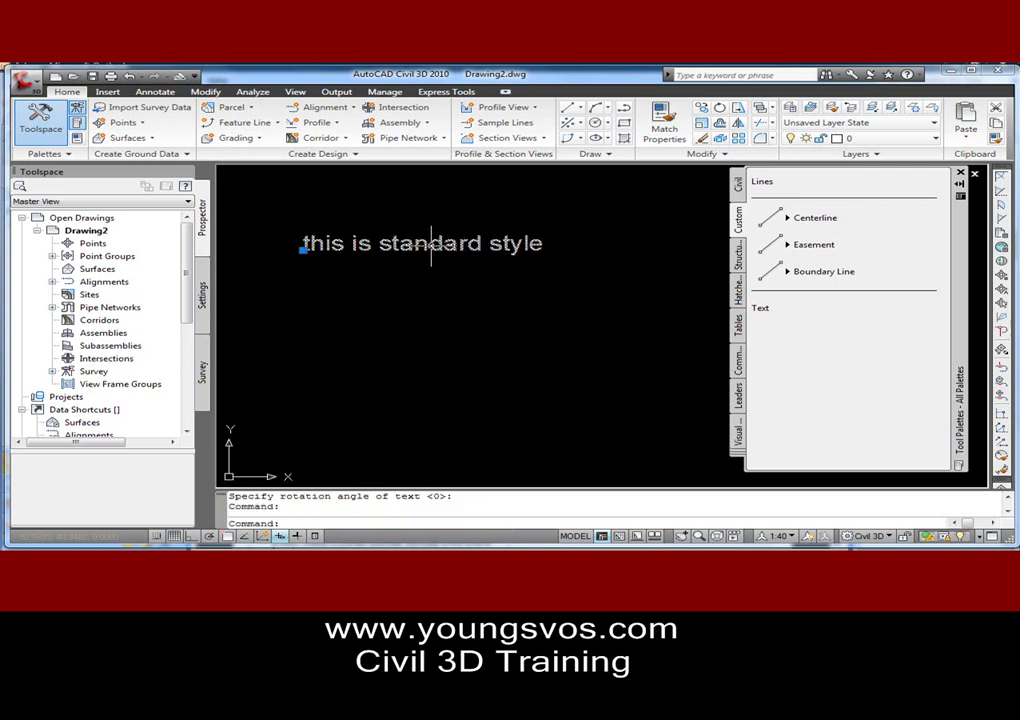
mouse_move(431, 243)
left_mouse_down()
mouse_move(676, 337)
mouse_move(815, 369)
mouse_move(818, 352)
left_mouse_up()
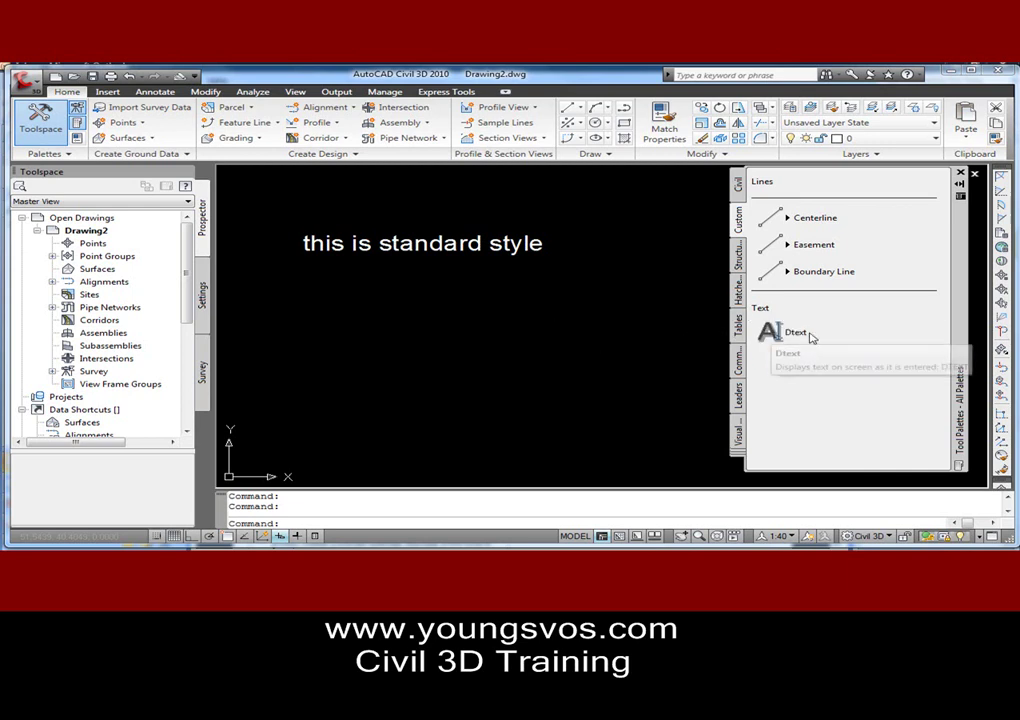
Duplicate the Dtext tool beneath the original and erase the sample text from the drawing.
right_click(770, 336)
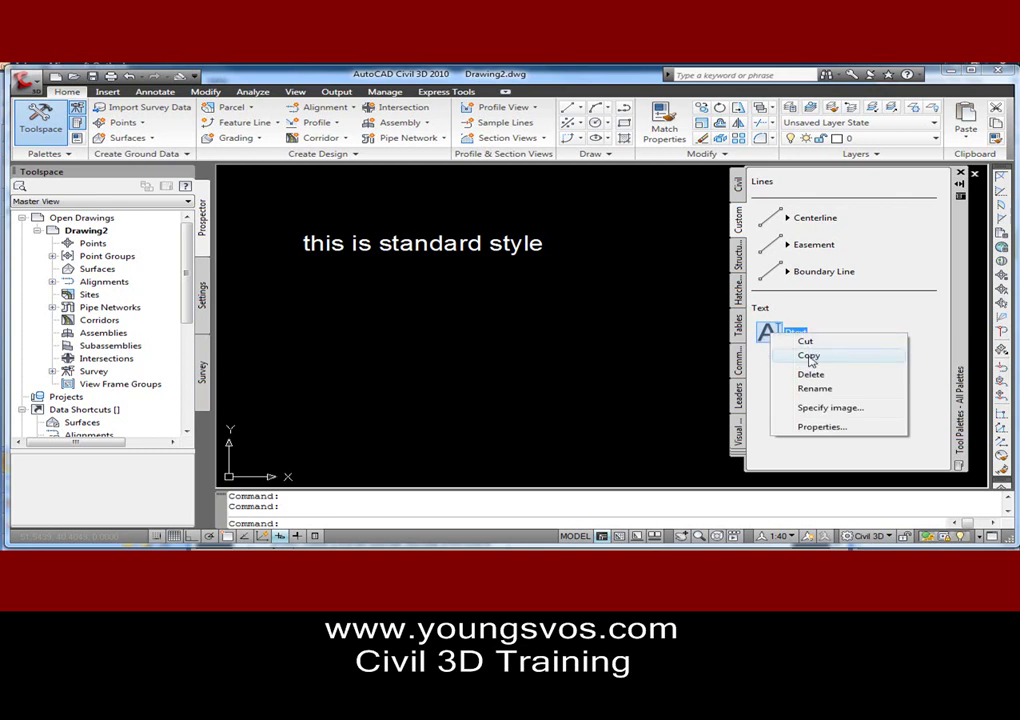
left_click(808, 356)
right_click(812, 372)
left_click(818, 245)
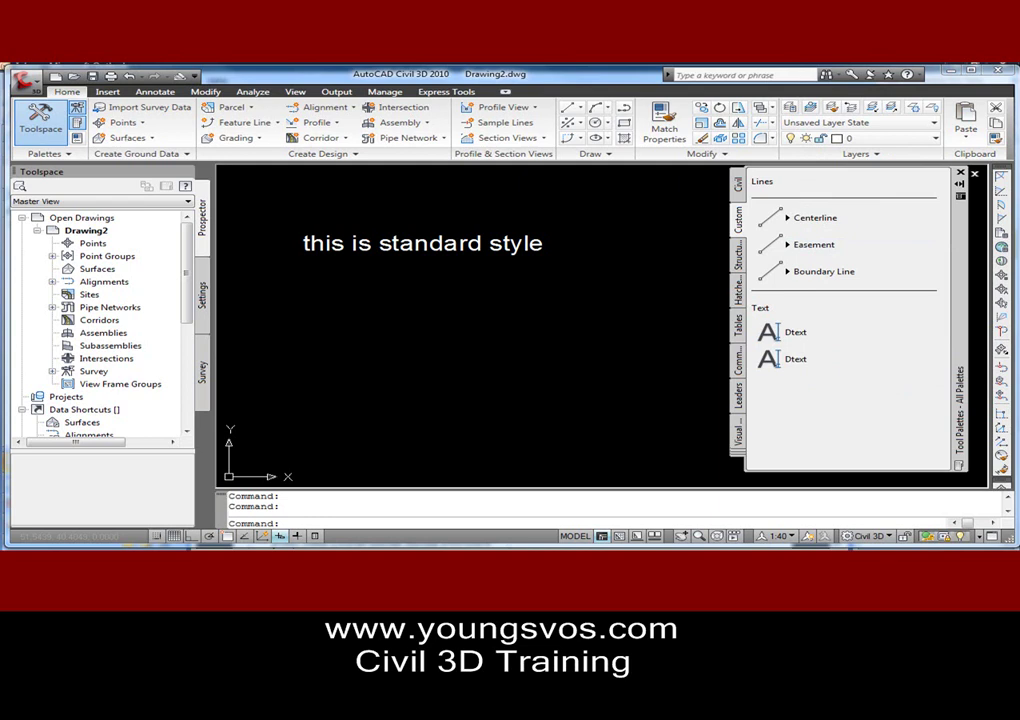
left_click(439, 245)
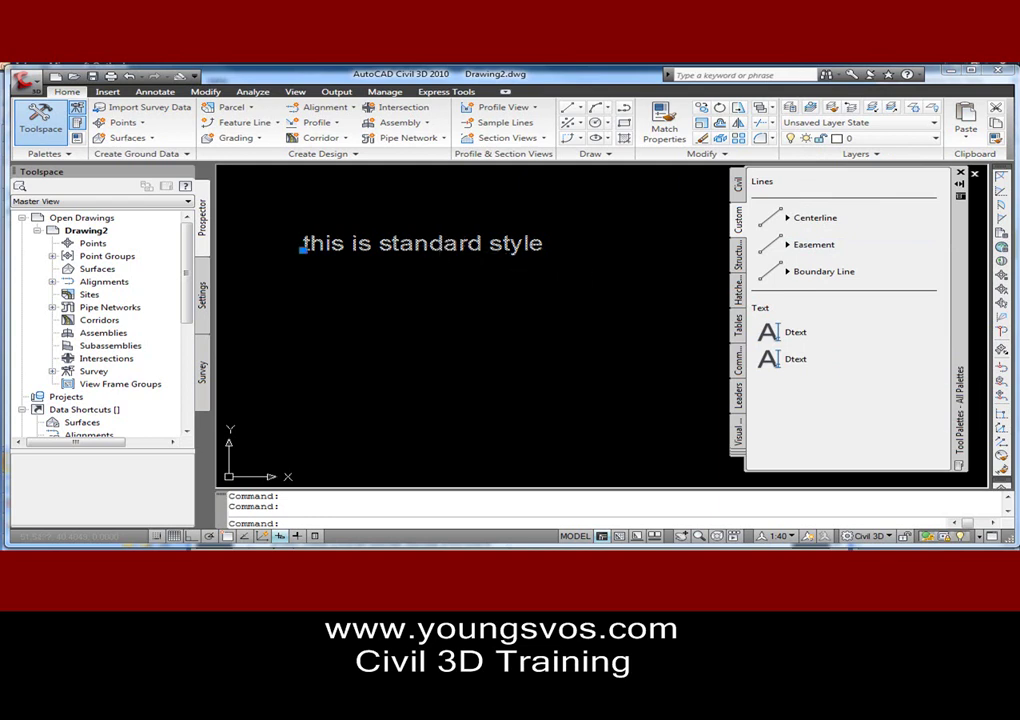
key("Delete")
Set the text style of the first Dtext tool under the Text heading to arial.
right_click(768, 332)
left_click(816, 421)
left_click(536, 398)
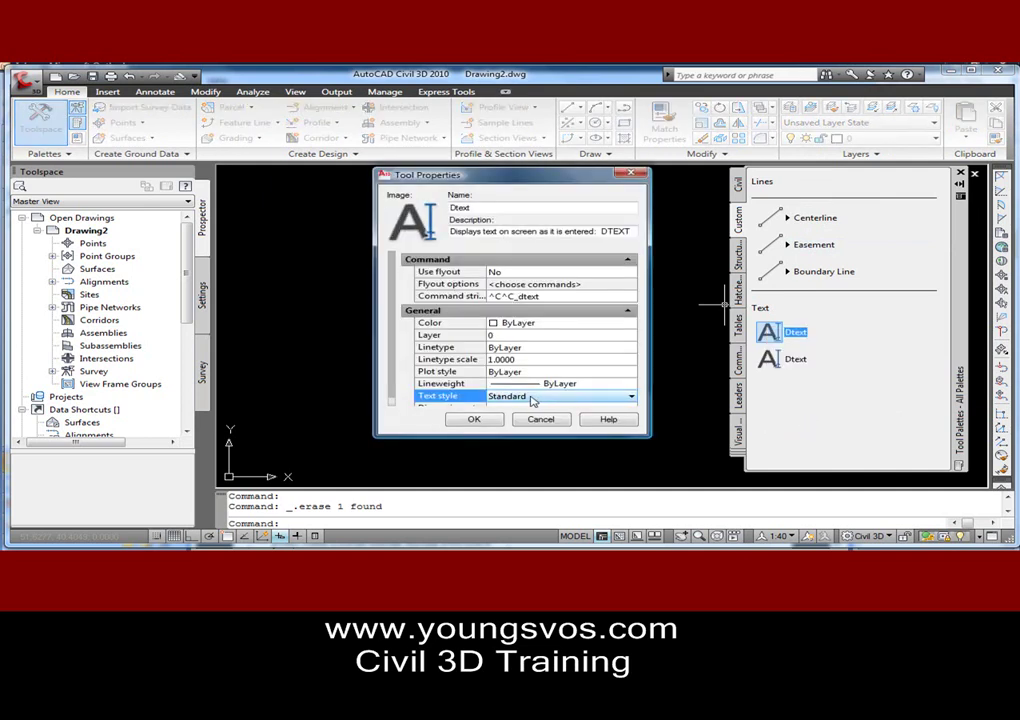
left_click(632, 398)
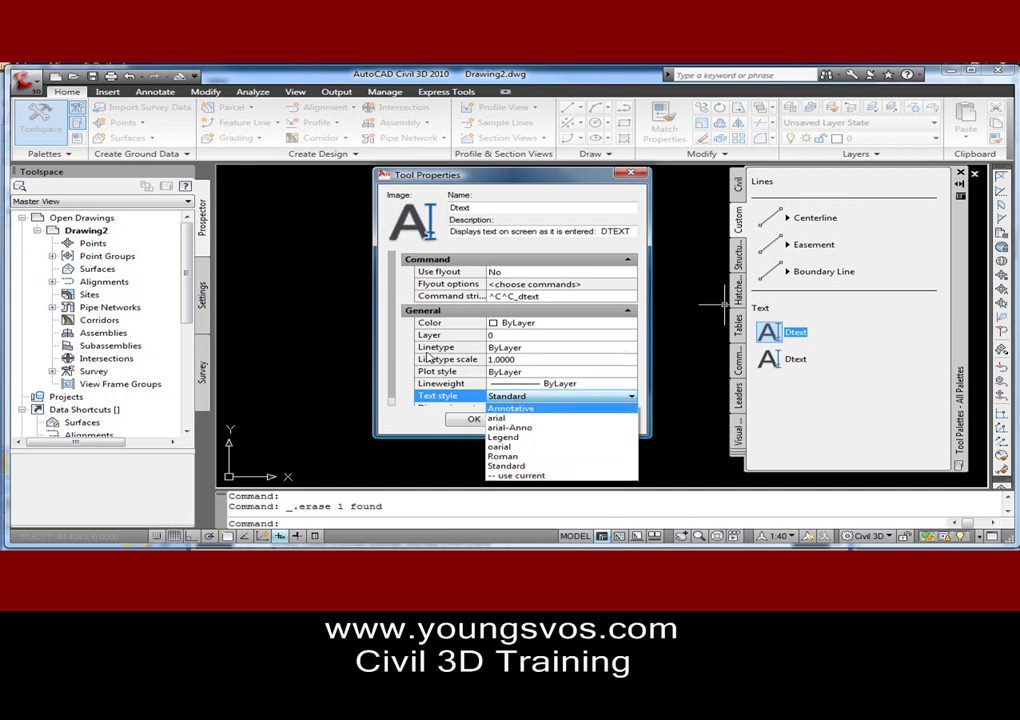
left_click(390, 393)
left_click(391, 391)
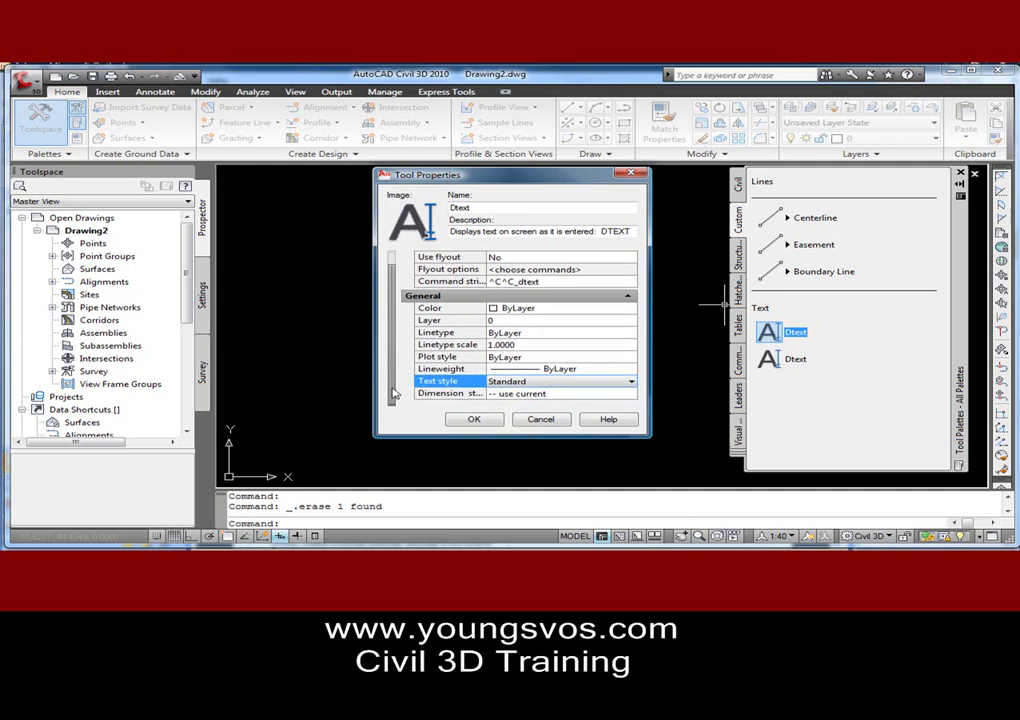
left_click(577, 387)
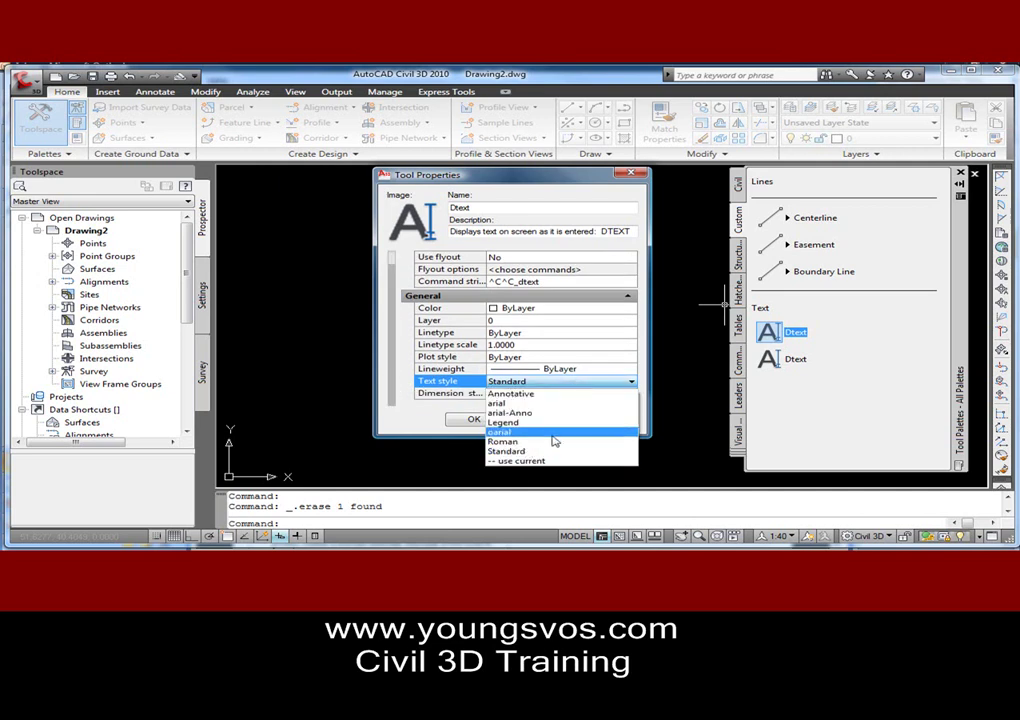
left_click(551, 404)
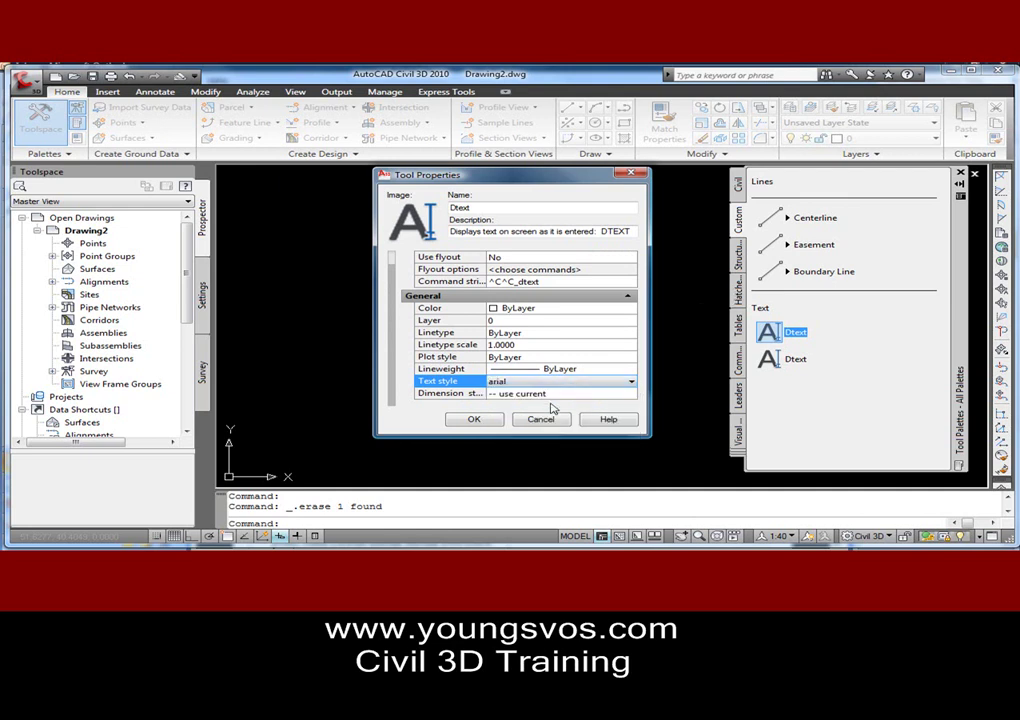
left_click(474, 420)
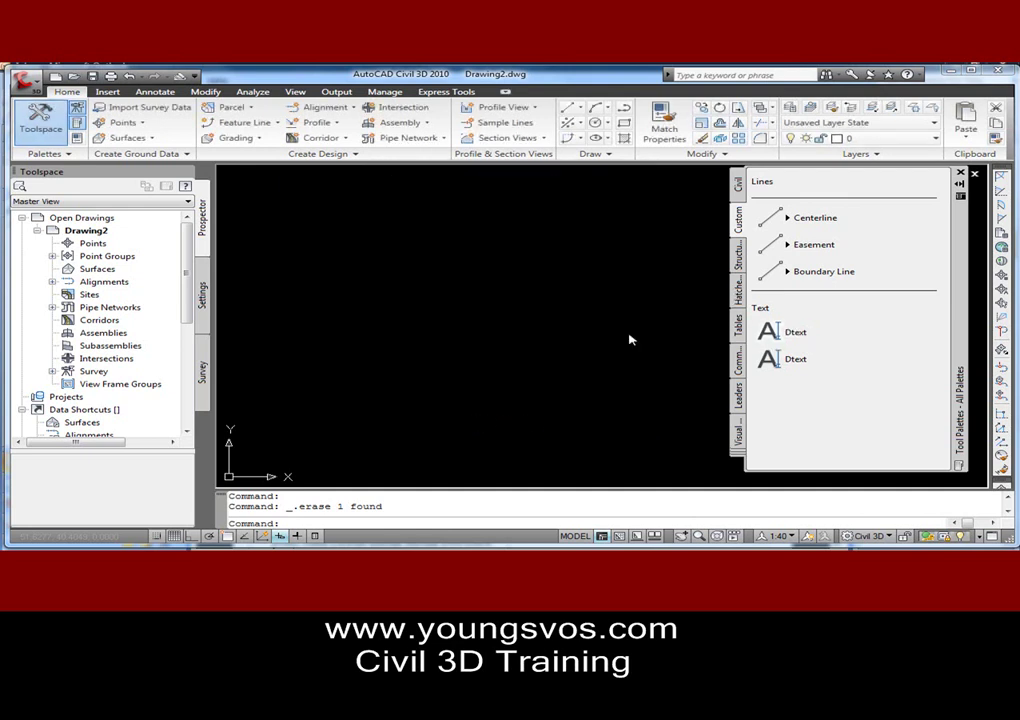
Test the first Dtext tool by placing the text "Arial" in the drawing with height 0.2000 and rotation 0.
left_click(767, 333)
left_click(348, 326)
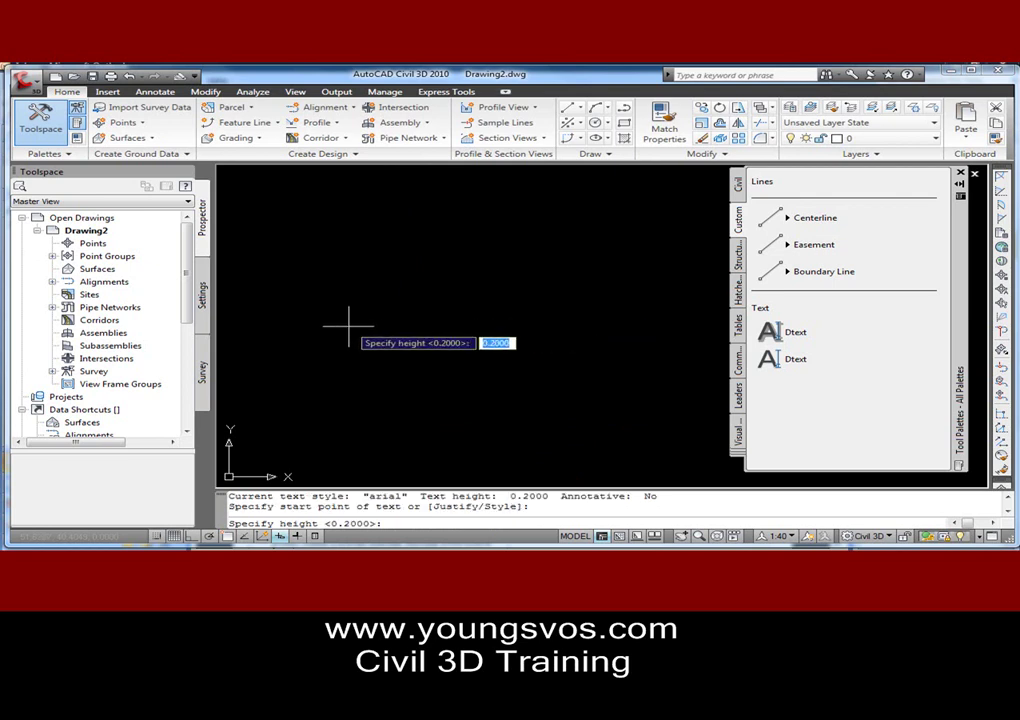
key("Return")
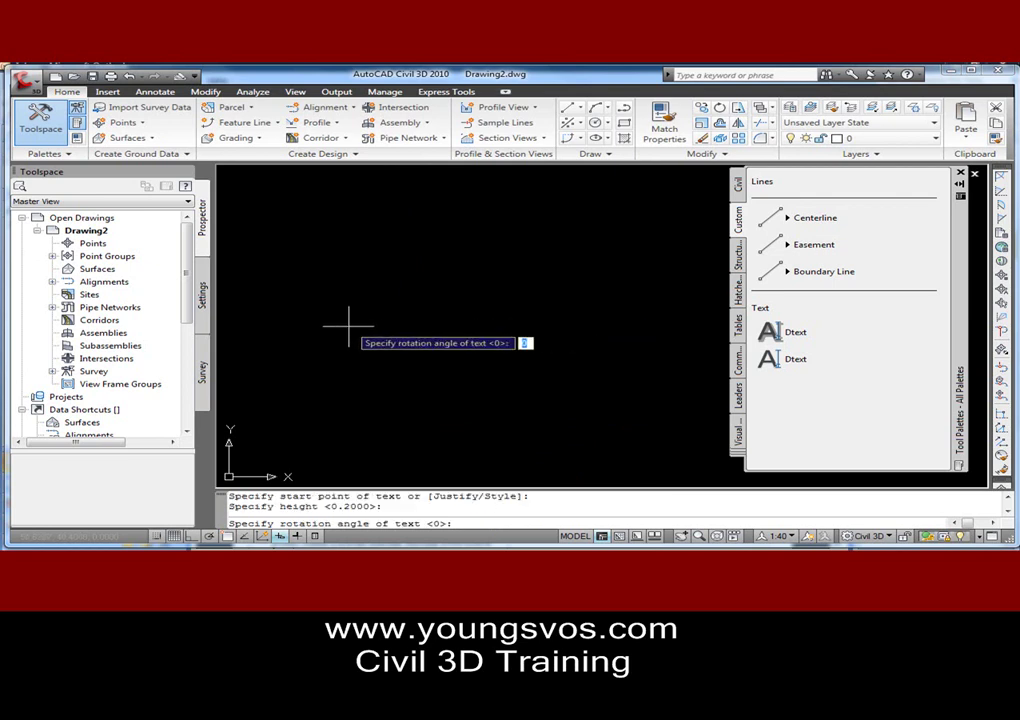
key("Return")
type("Aer")
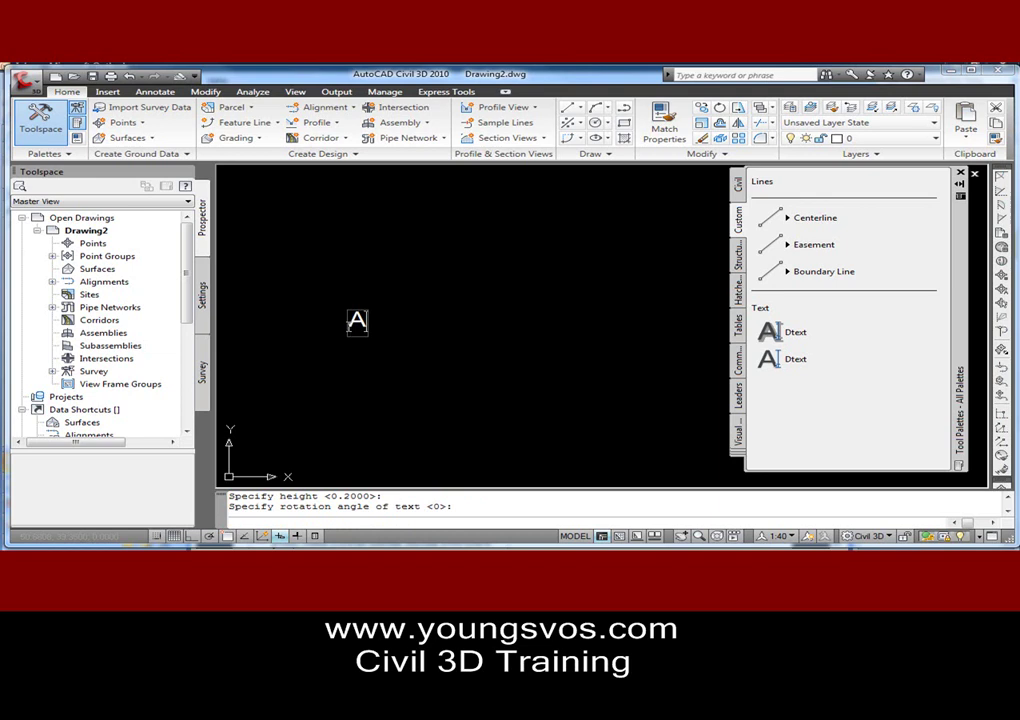
key("BackSpace")
key("BackSpace")
type("rial")
key("Return")
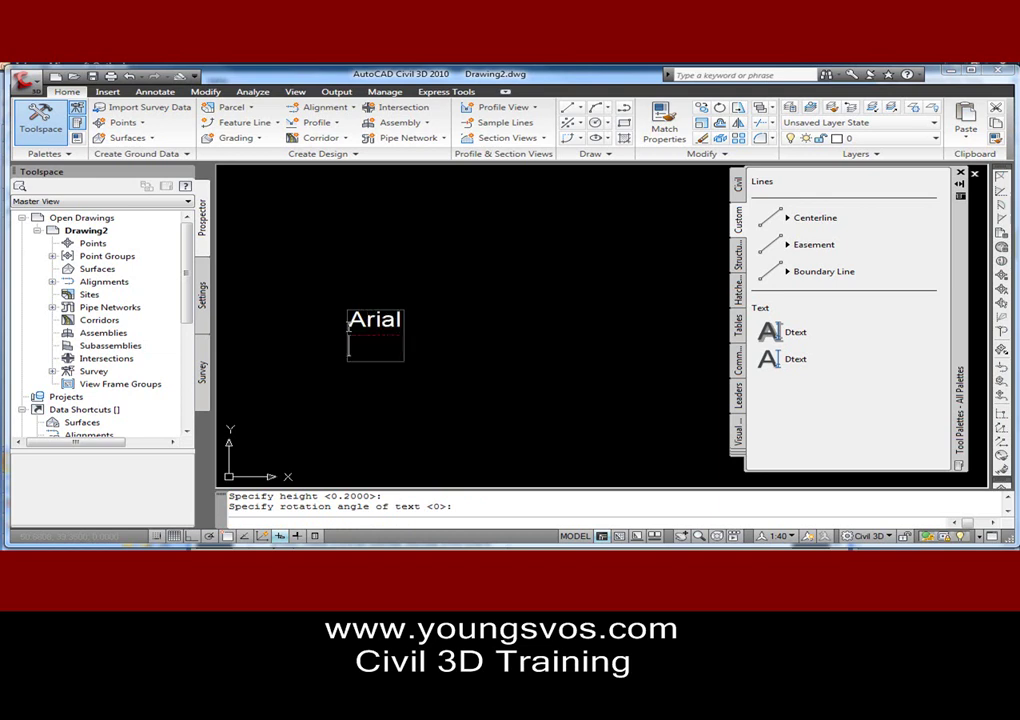
key("Return")
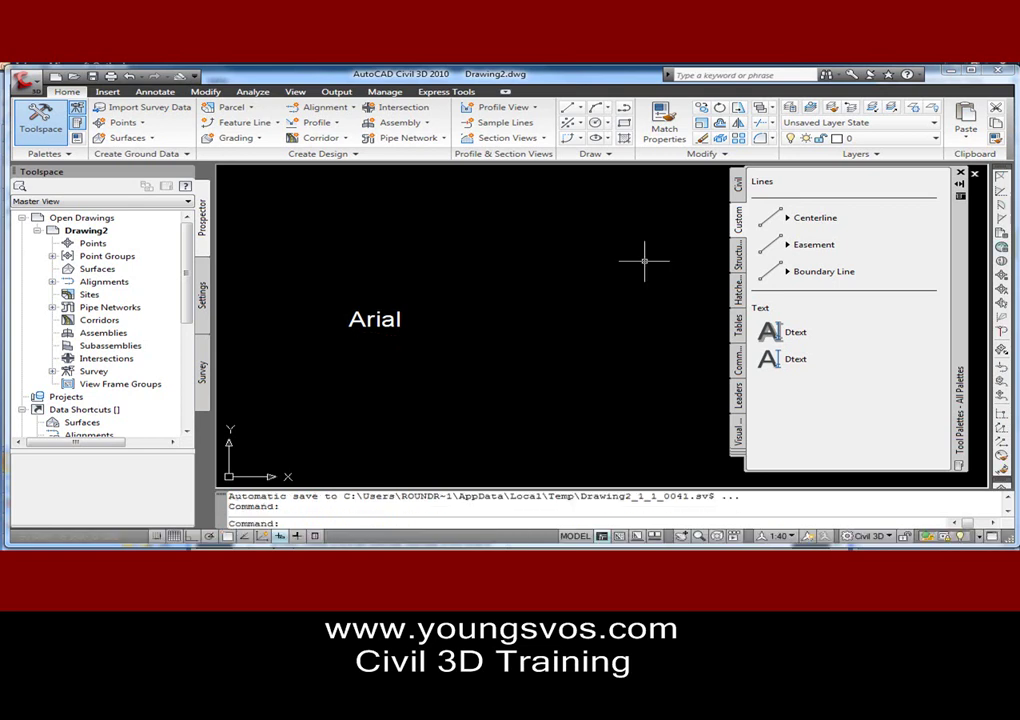
Set the text style of the second Dtext tool under the Text heading to Roman.
left_click(772, 360)
right_click(775, 358)
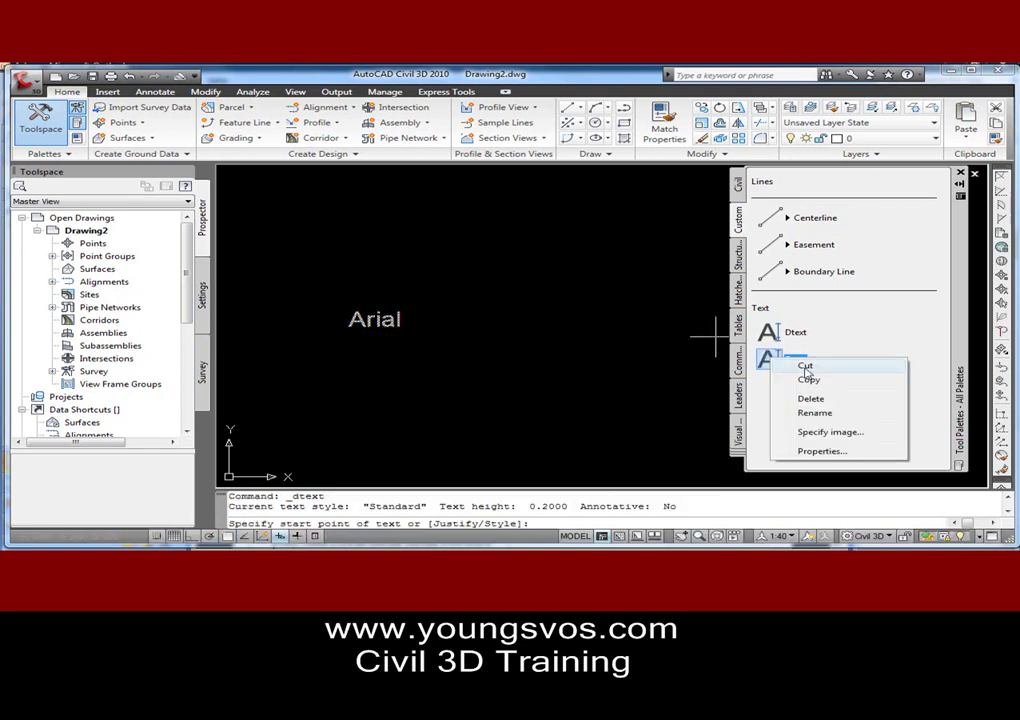
left_click(810, 453)
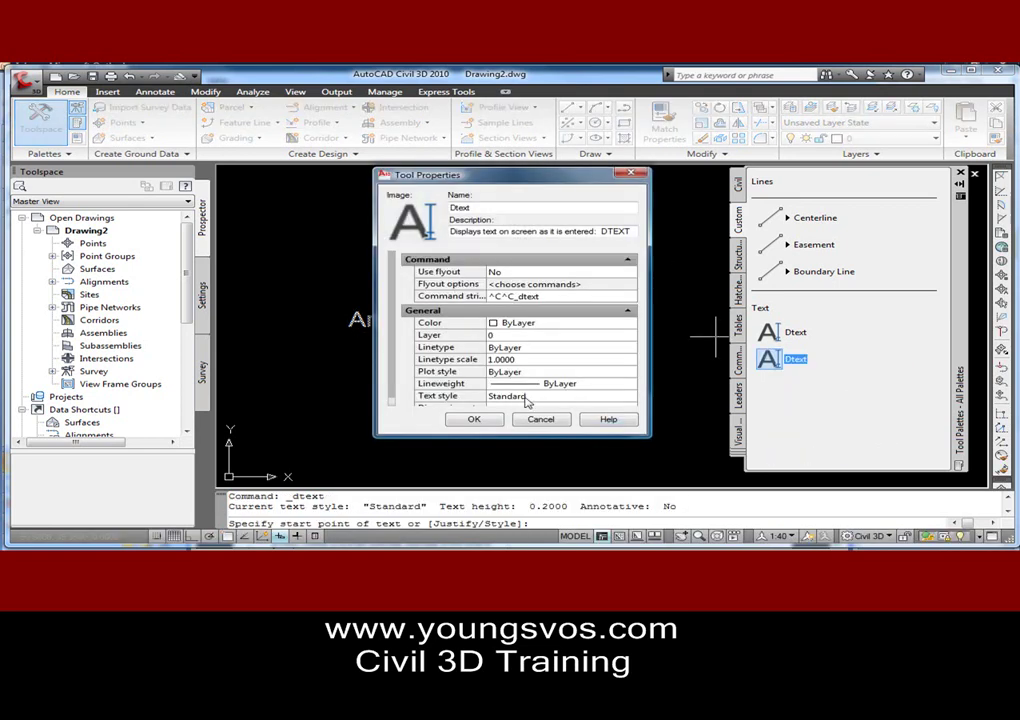
left_click(520, 397)
left_click(525, 397)
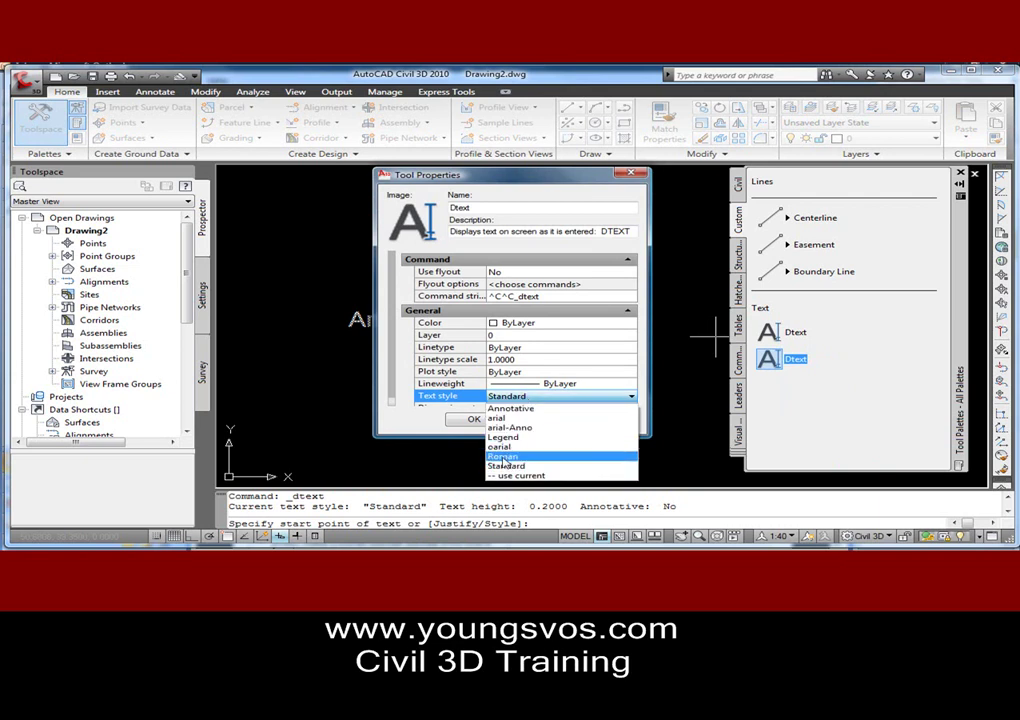
left_click(503, 457)
left_click(472, 419)
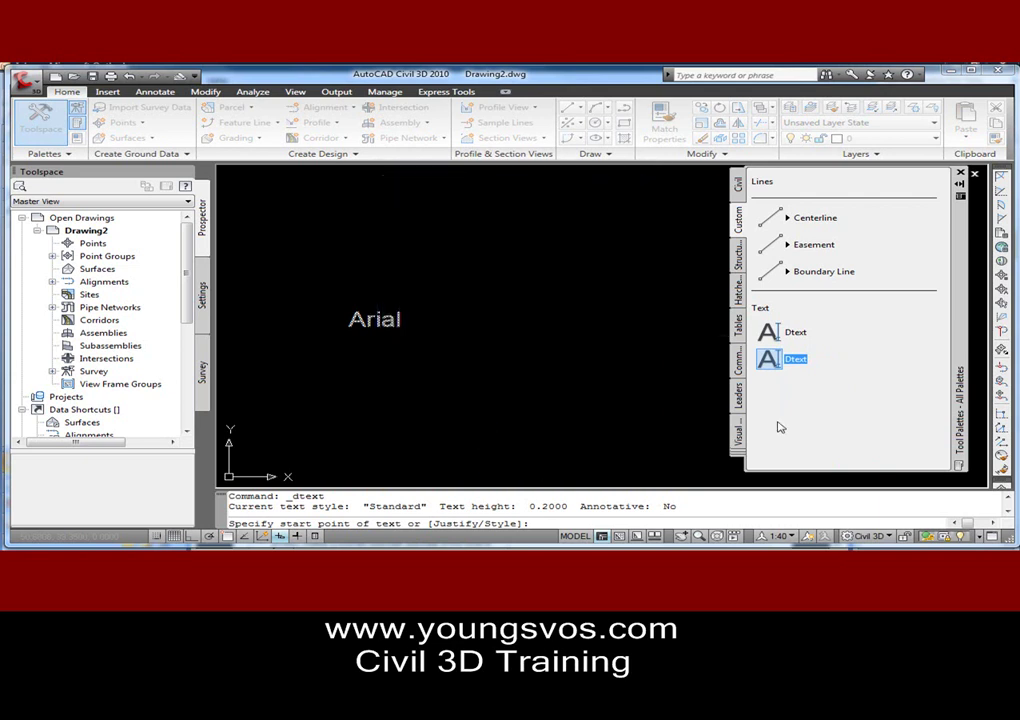
Test the second Dtext tool by placing the text "Roman" below the Arial text with height 0.5000 and rotation 0.
left_click(771, 360)
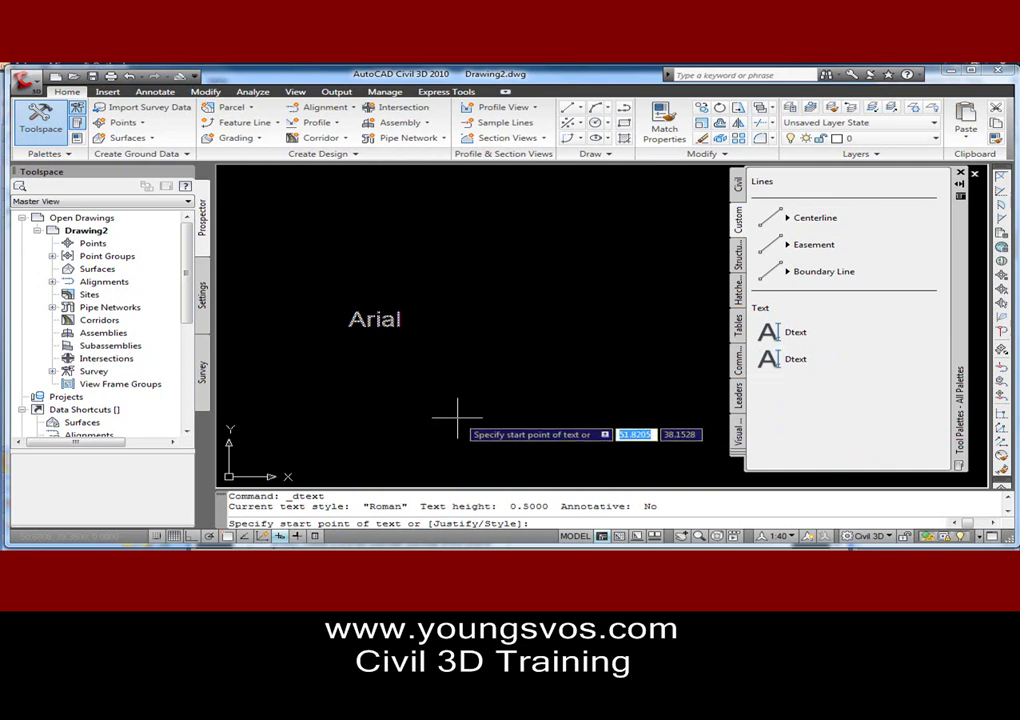
left_click(345, 401)
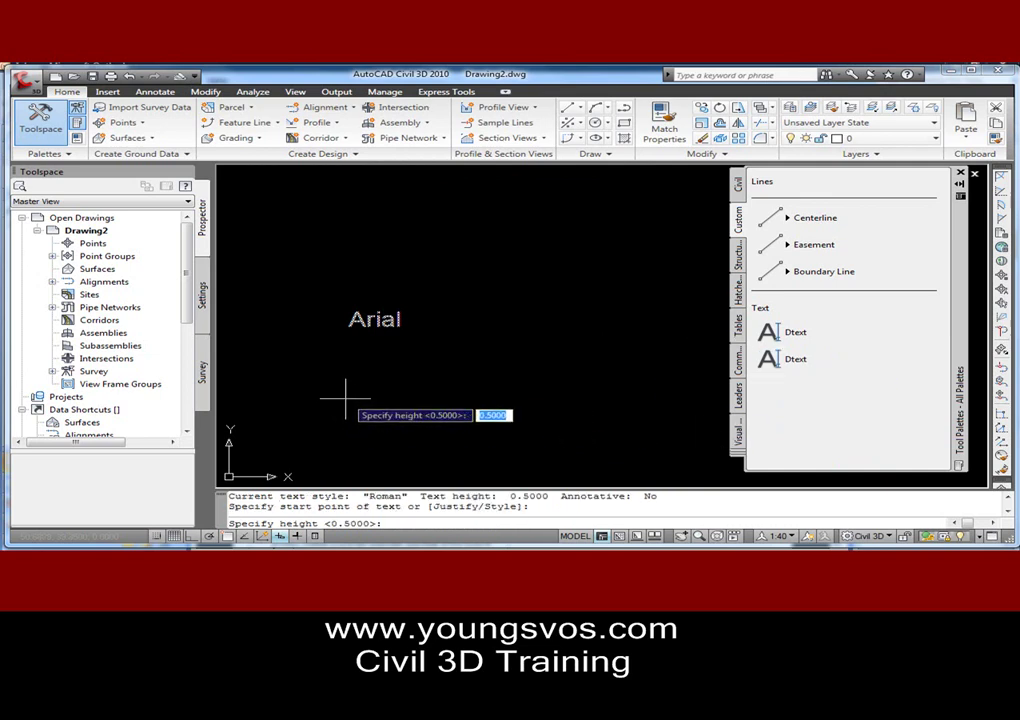
key("Return")
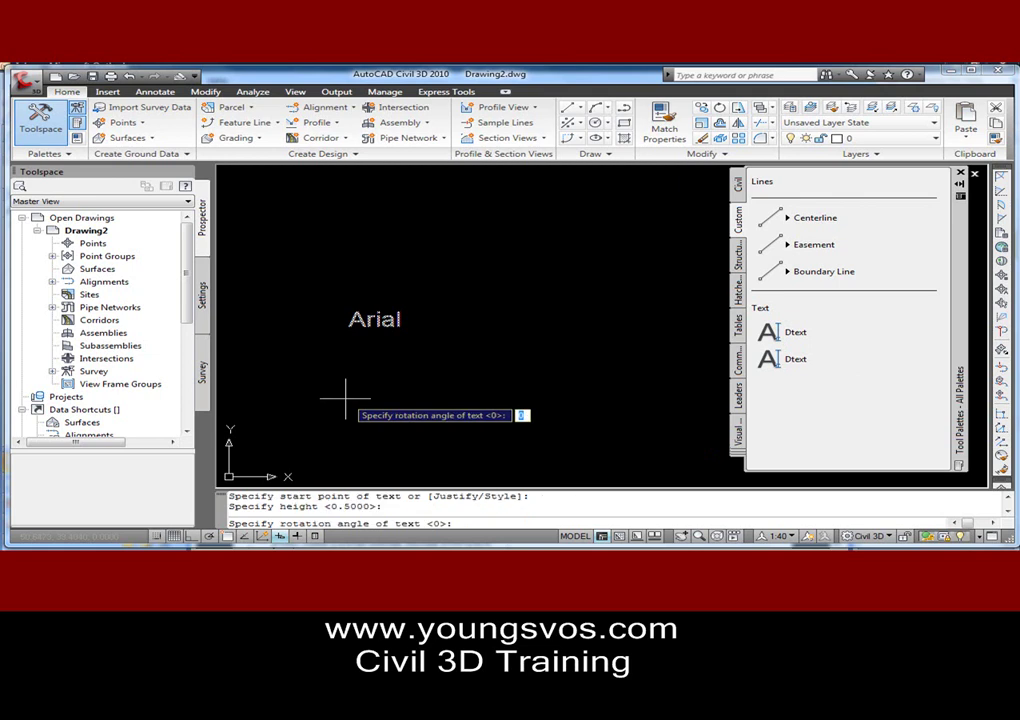
key("Return")
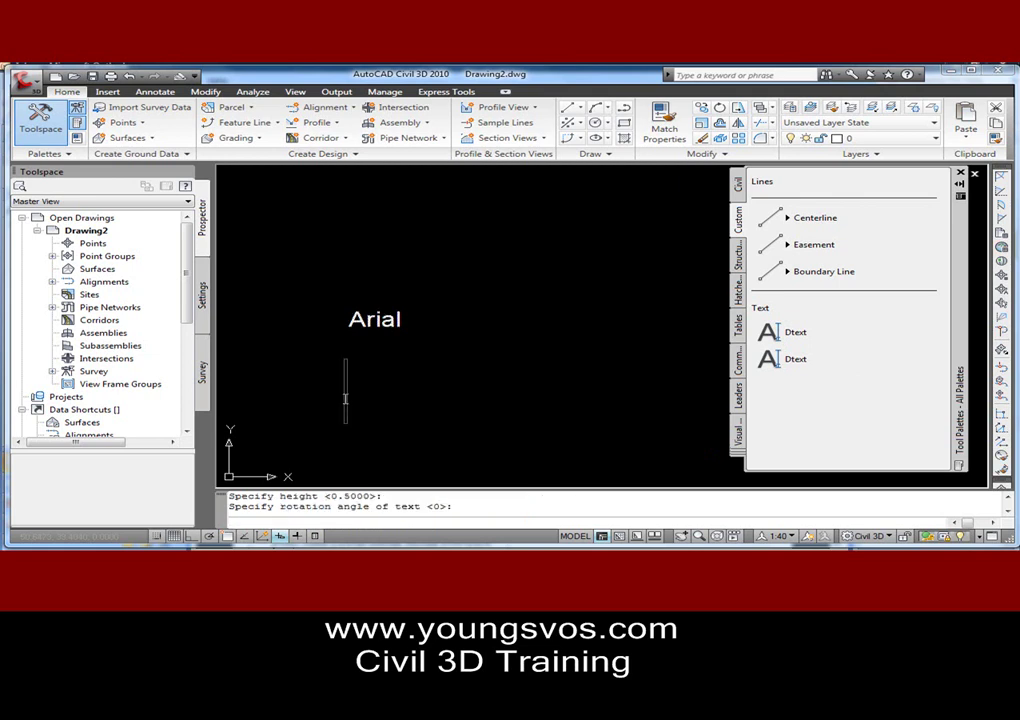
type("Roman")
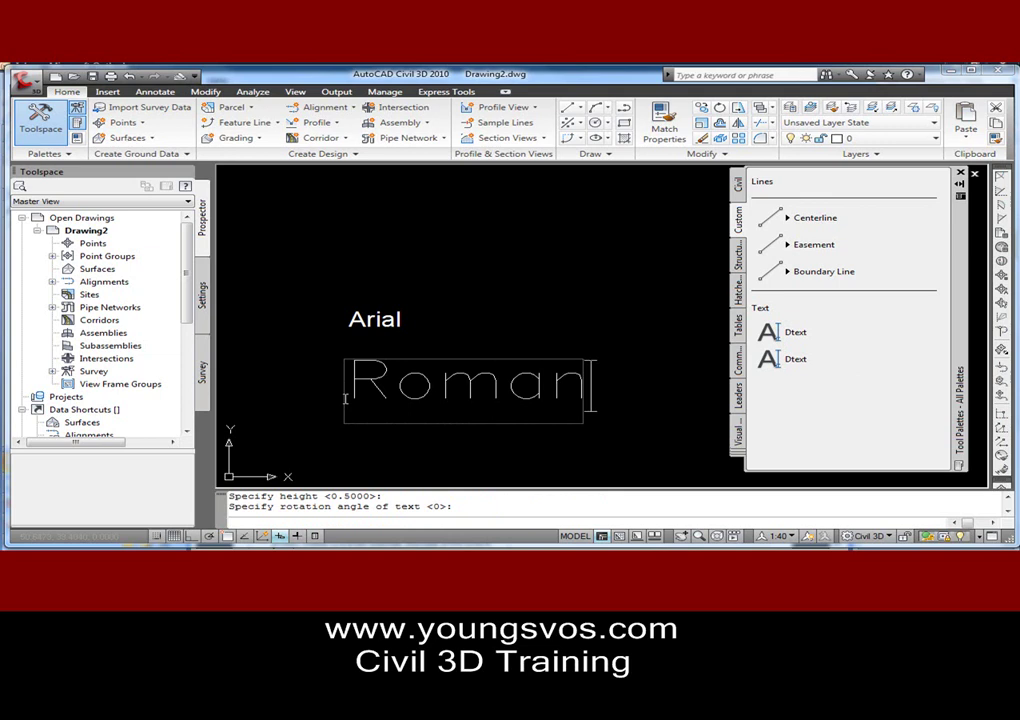
key("Return")
key("Return")
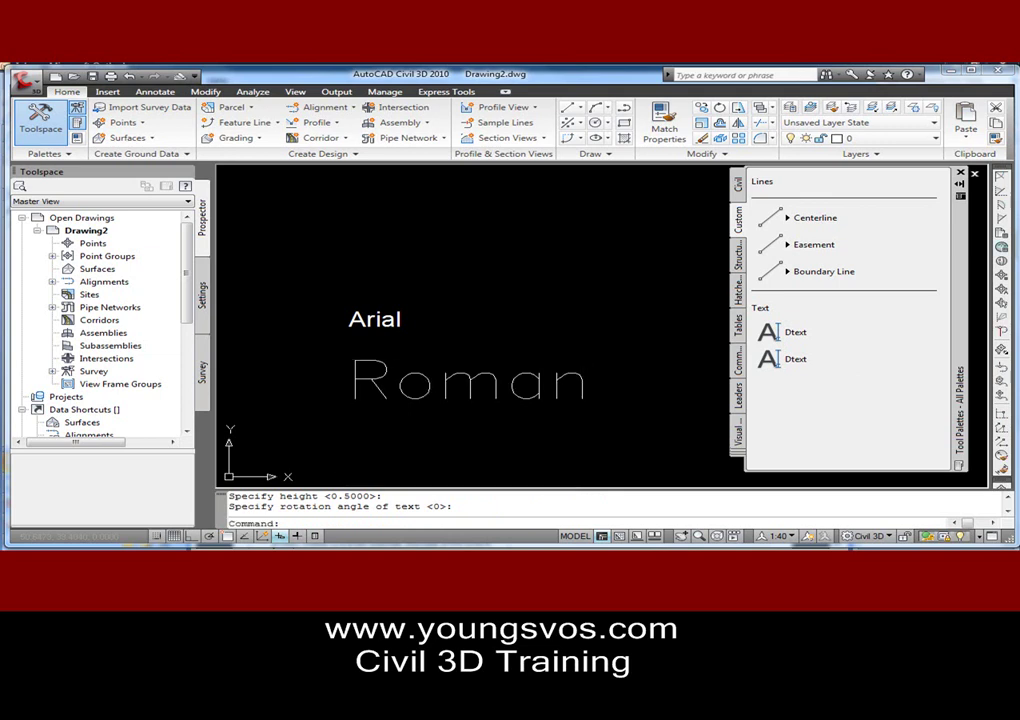